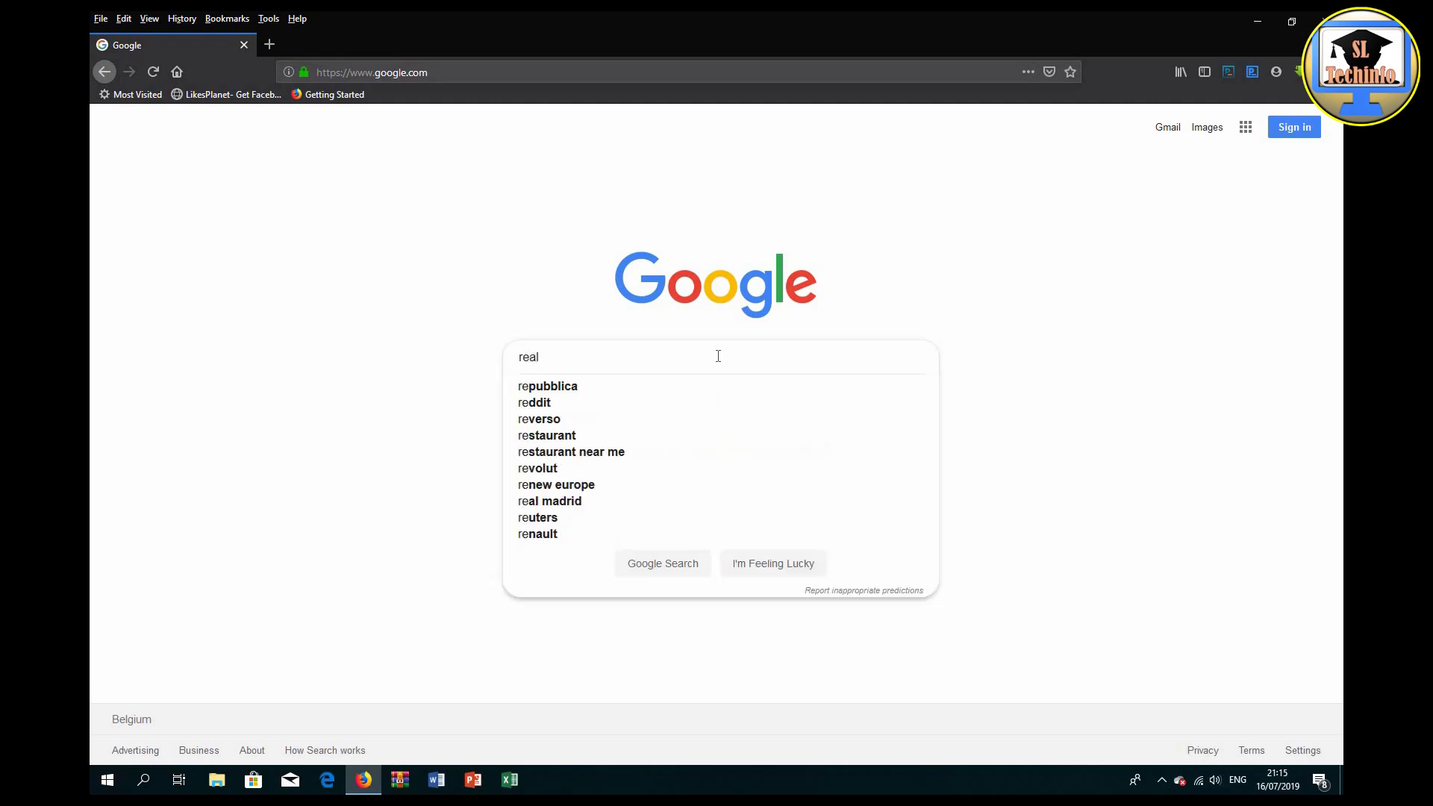
Search Google for 'realworld cursor editor' and open the RealWorld Cursor Editor result on rw-designer.com.
type("worl")
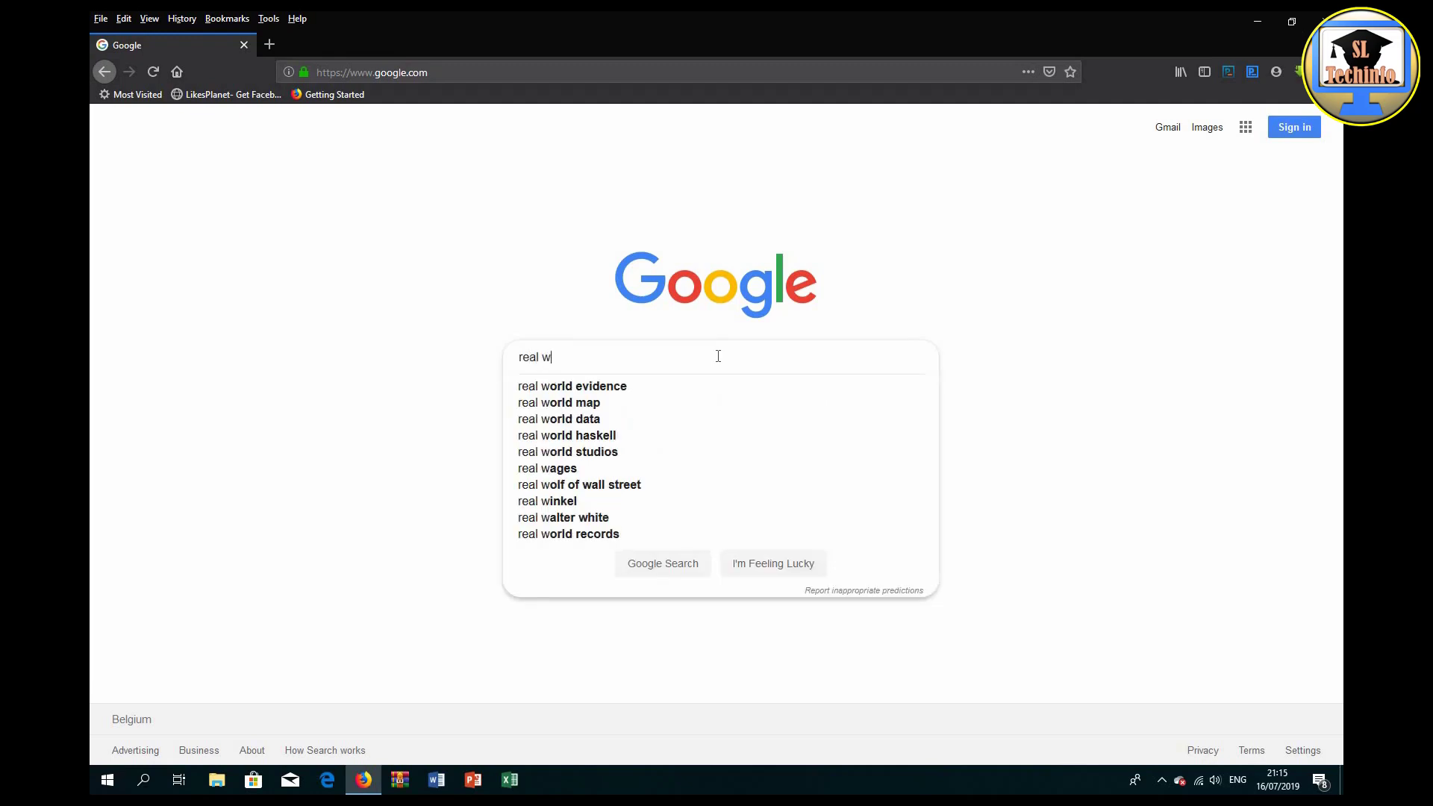
type("d ")
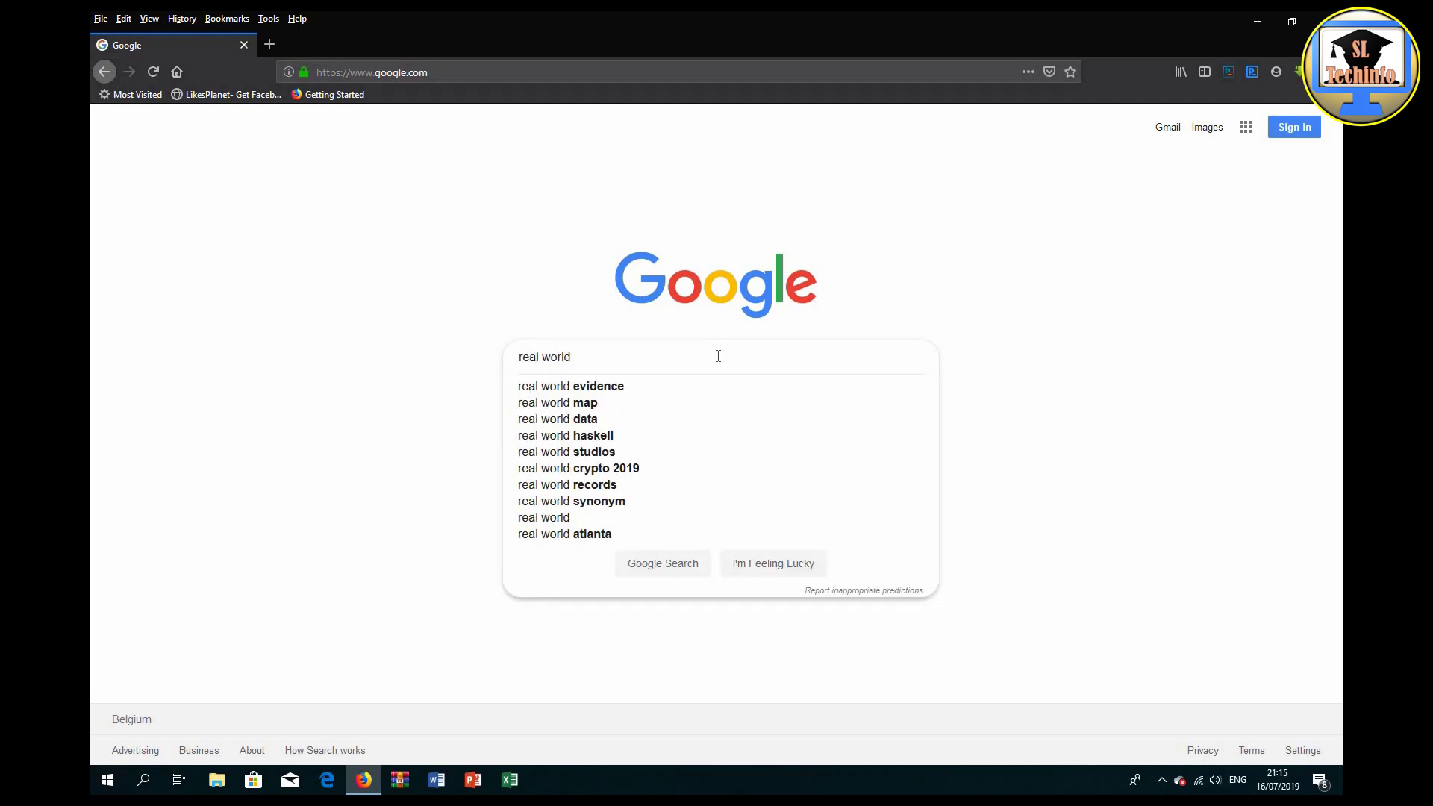
type("cur")
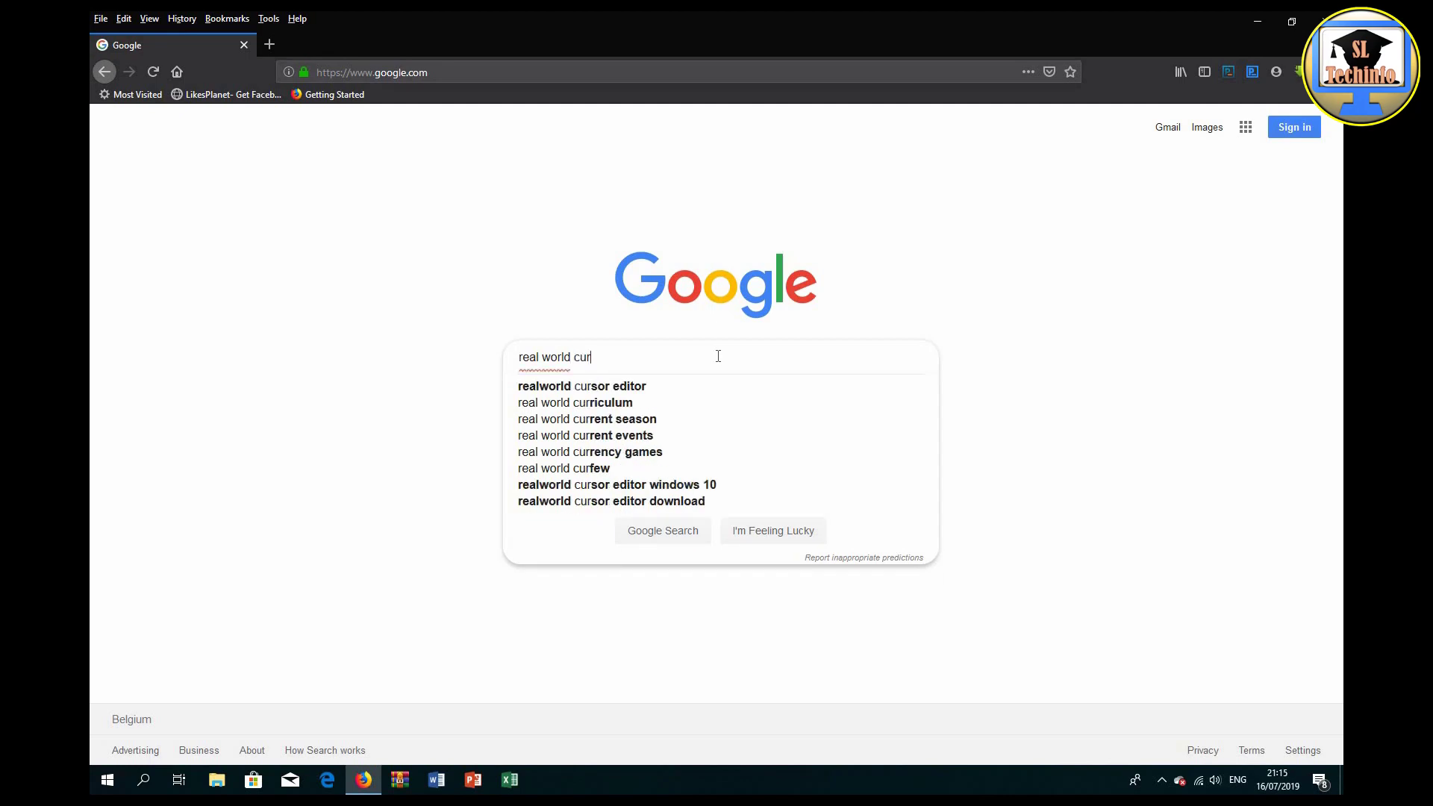
left_click(639, 386)
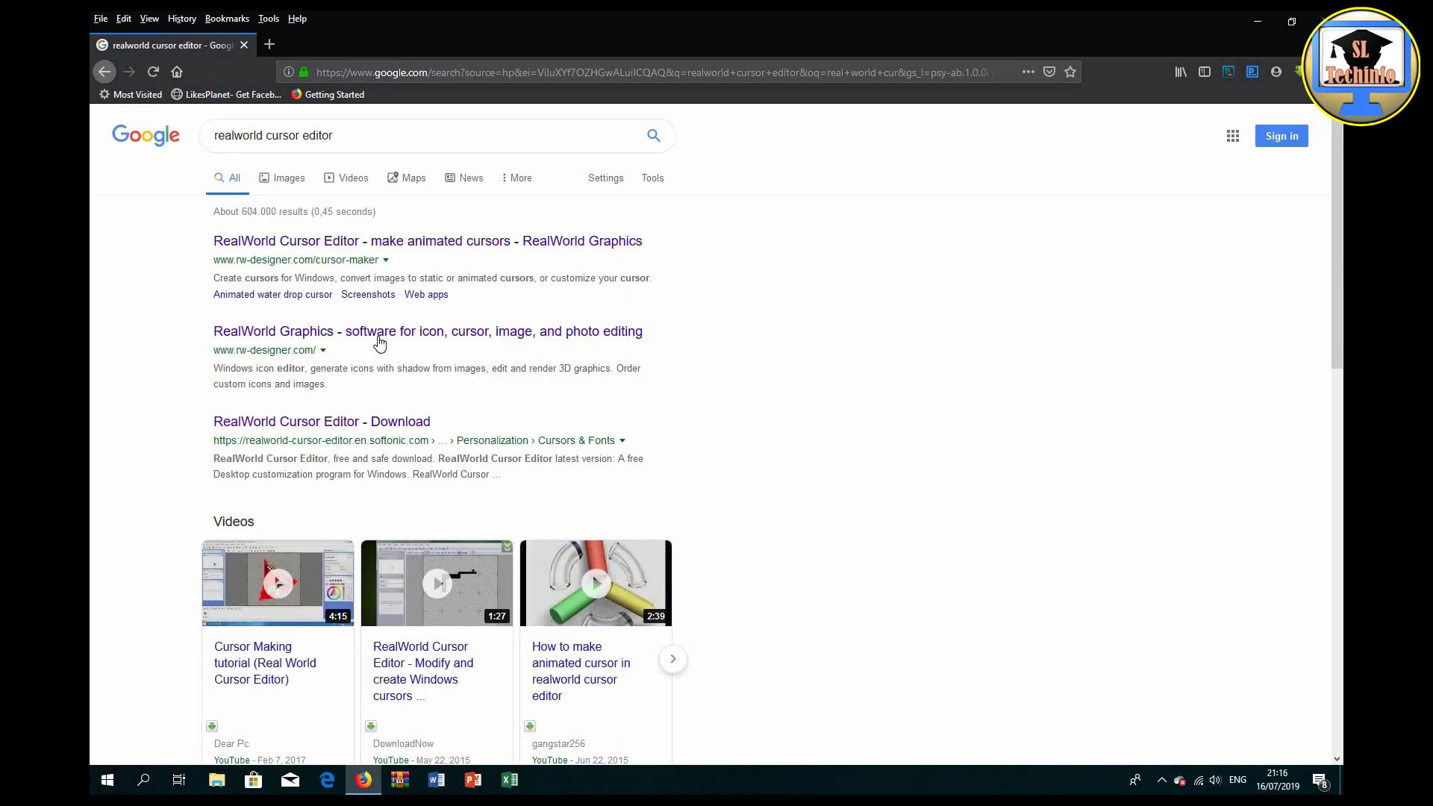
left_click(416, 256)
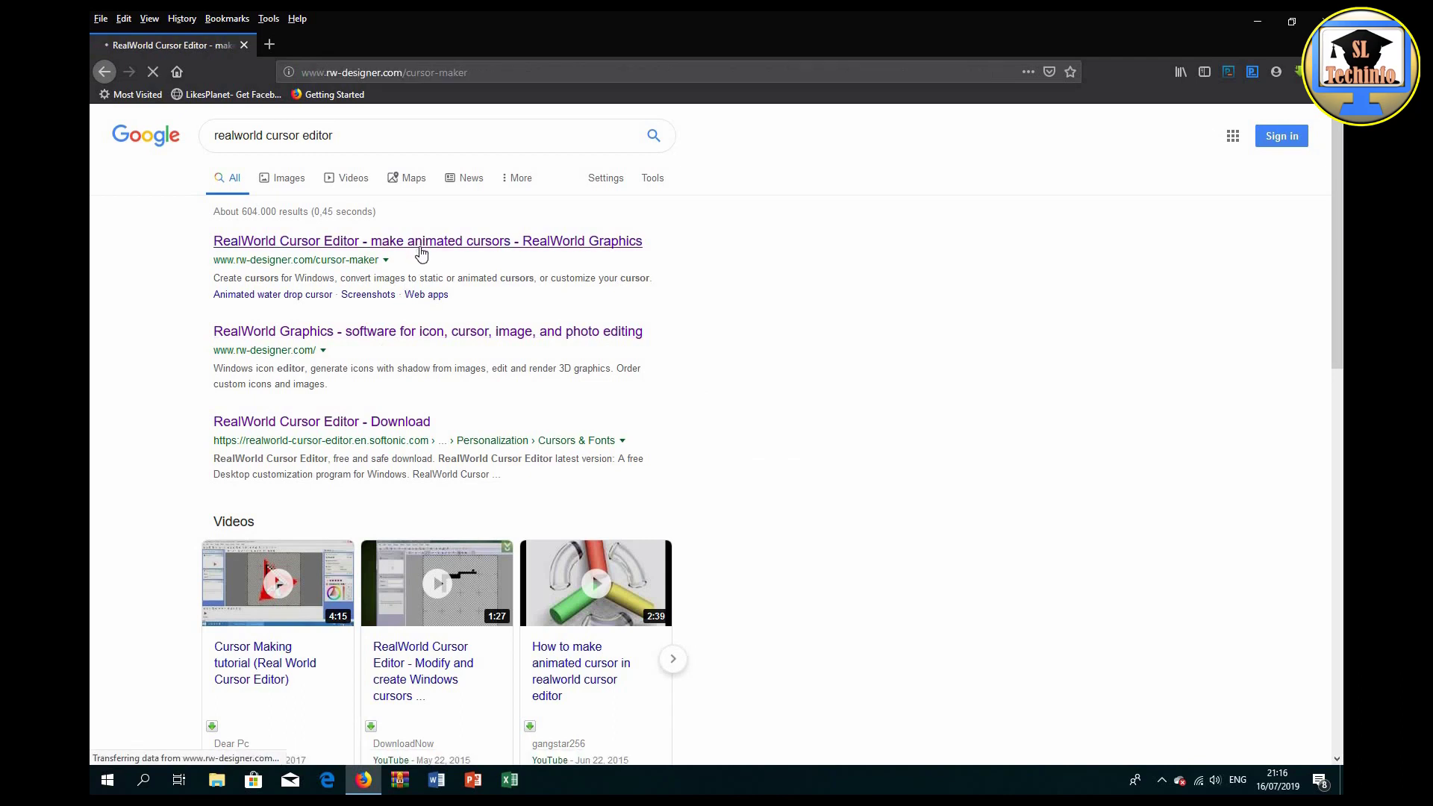
Download and save RWCursorEditor32.msi from rw-designer.com, confirm it finished, then minimize Firefox.
left_click(422, 252)
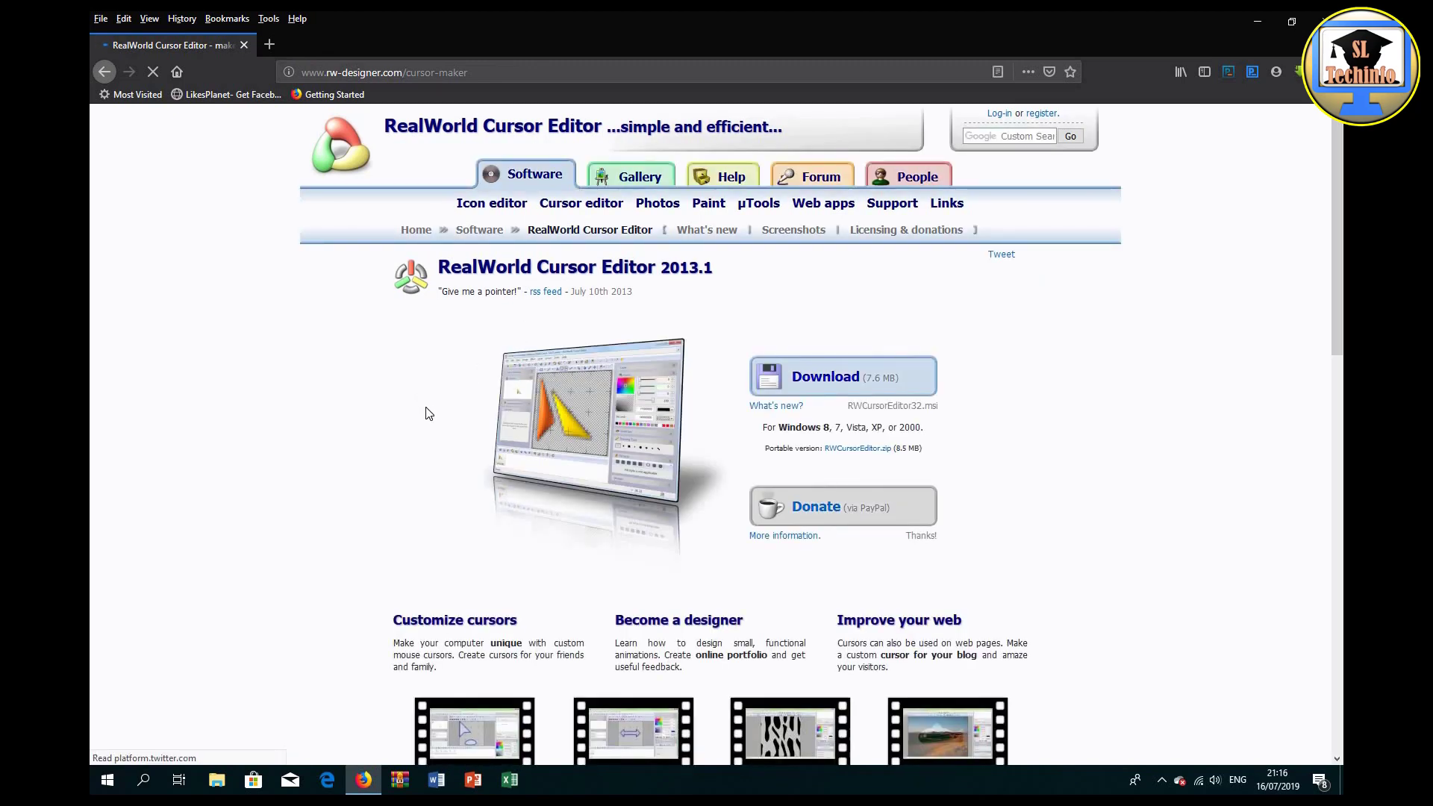
left_click(820, 390)
left_click(819, 390)
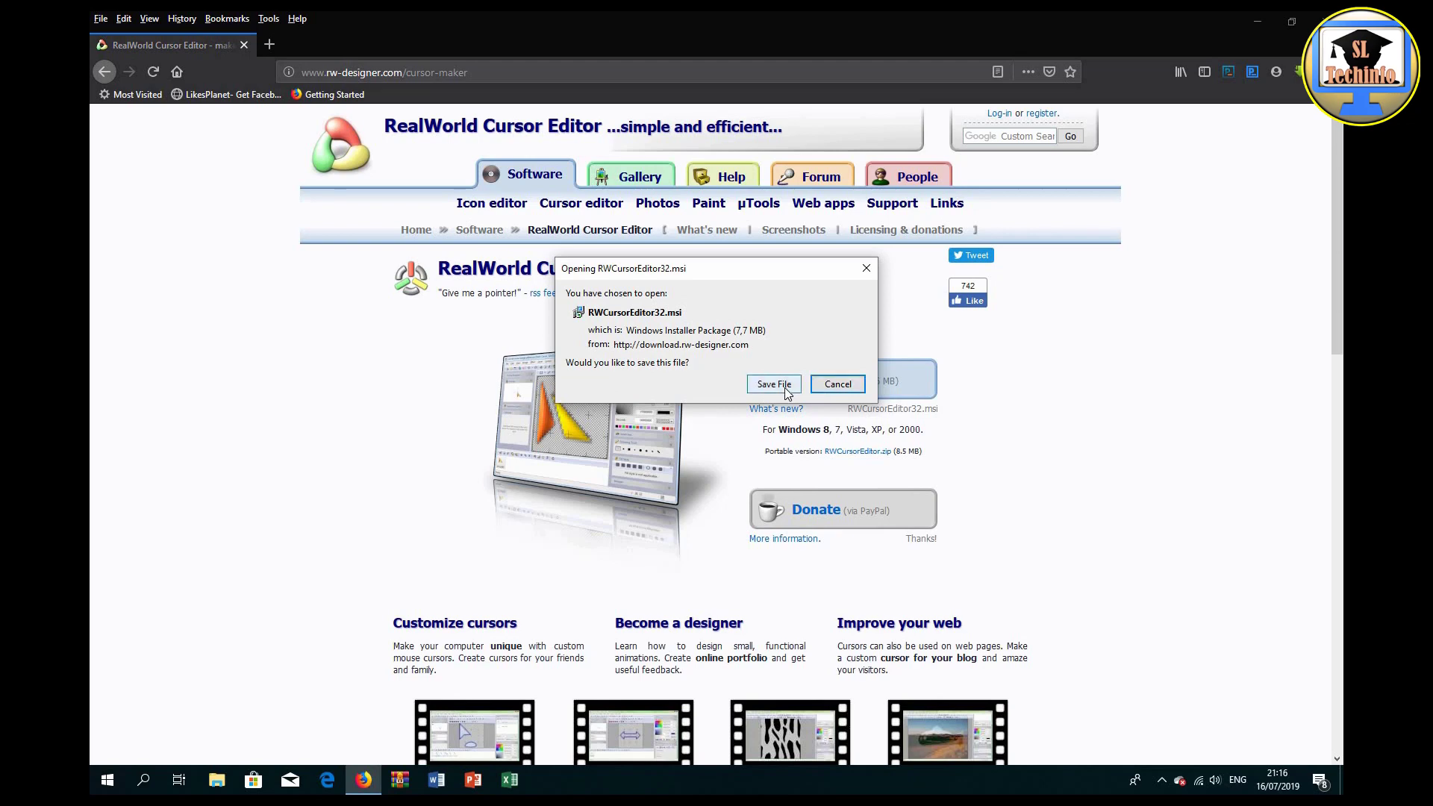
left_click(784, 387)
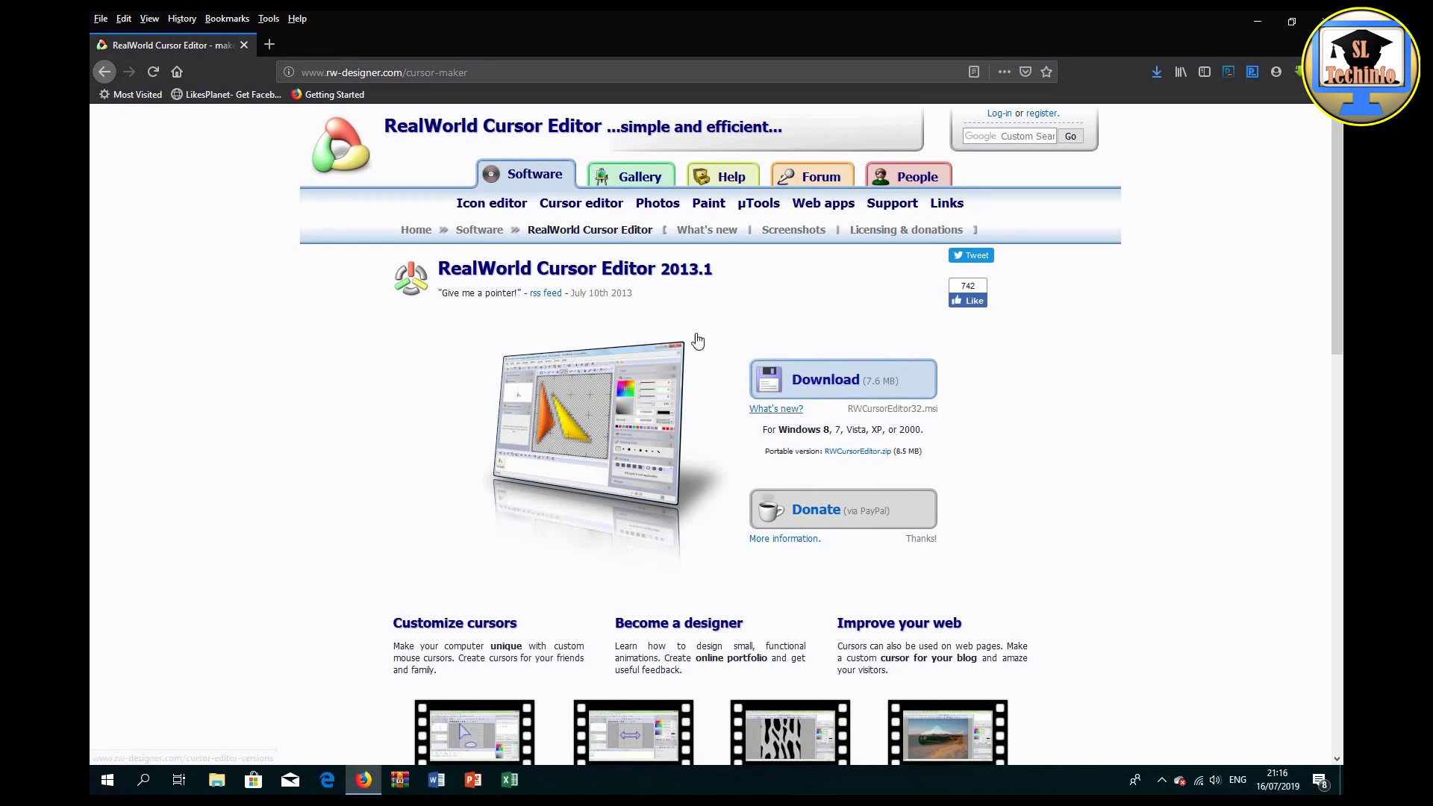
left_click(1157, 72)
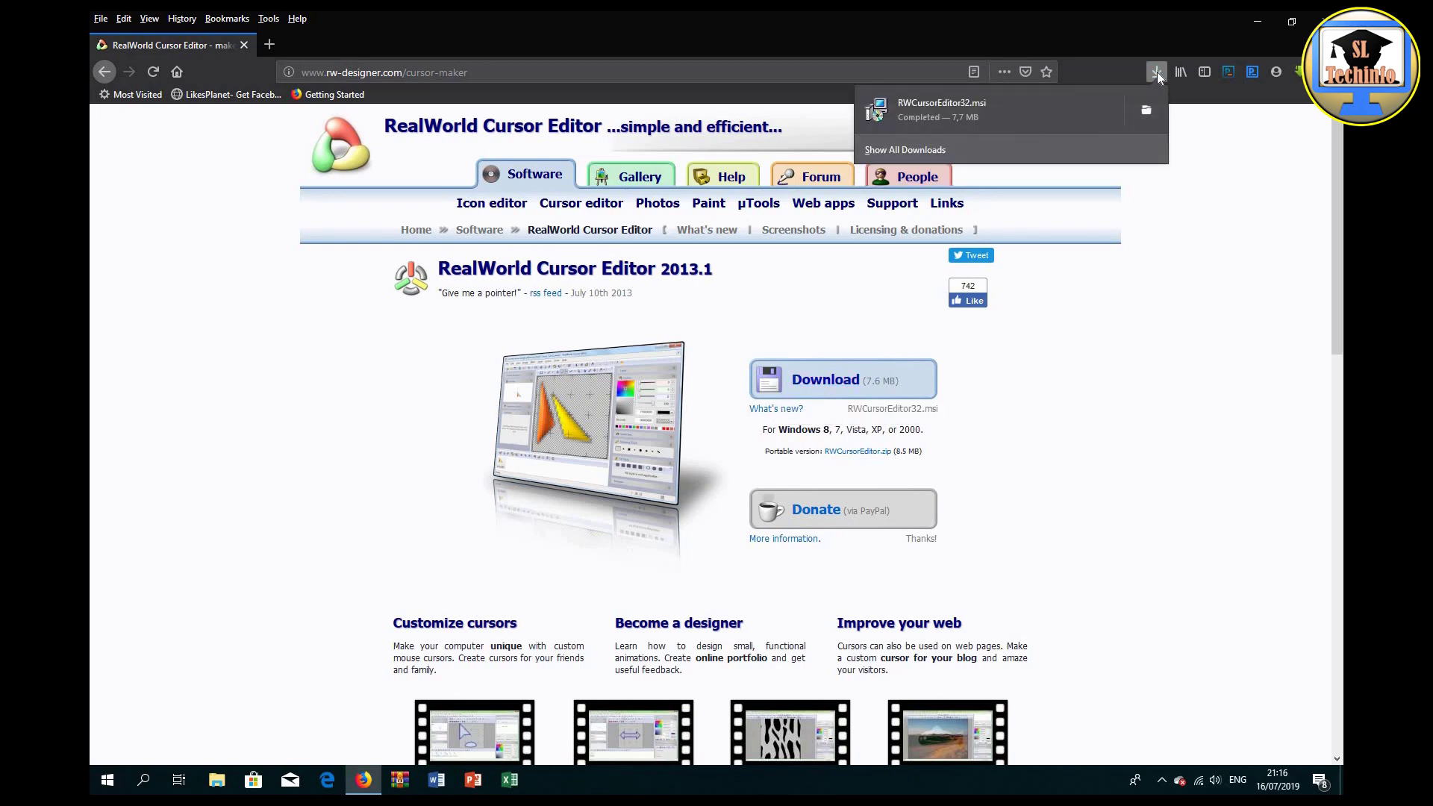
left_click(1257, 23)
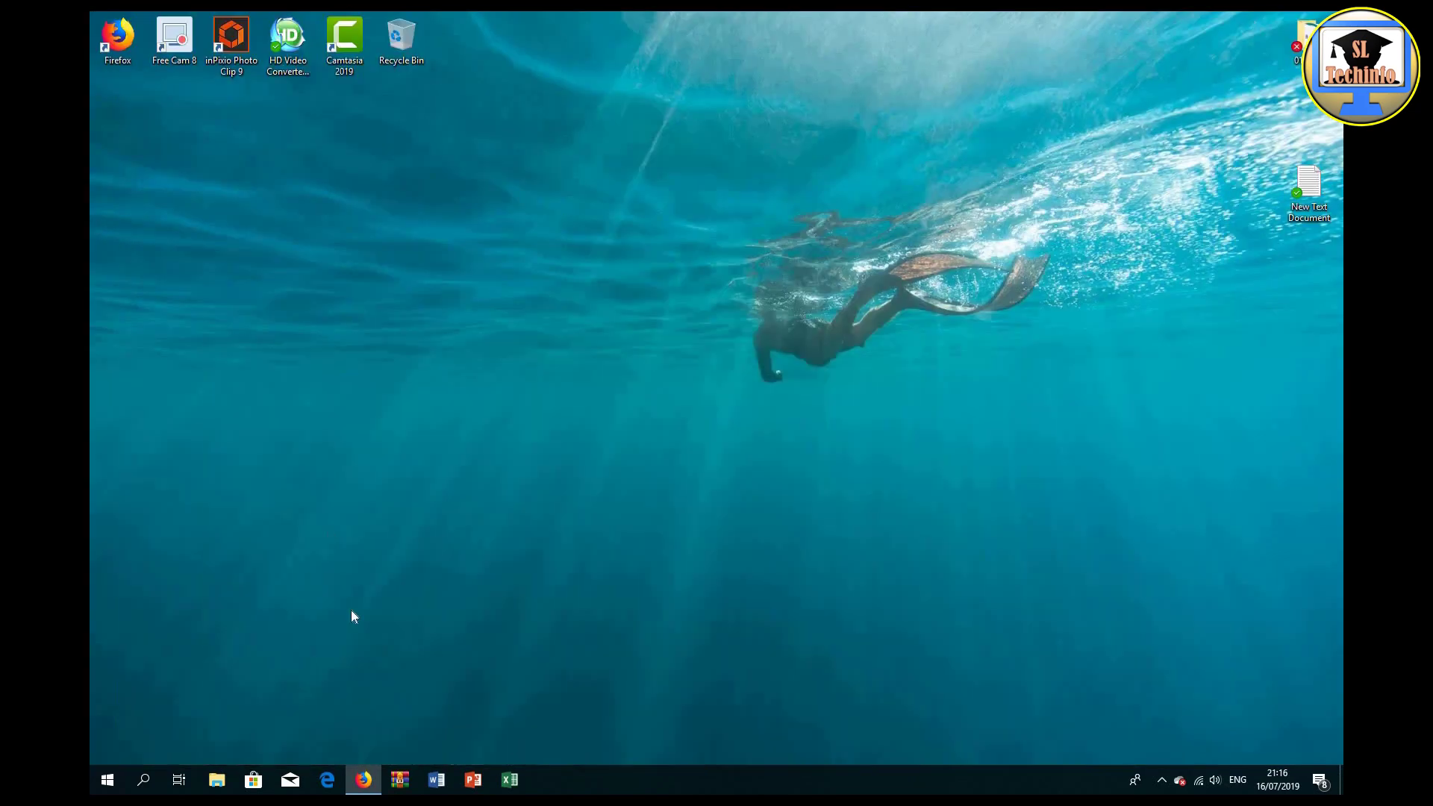
Move the RWCursorEditor32 installer from Downloads onto the desktop's top icon row.
left_click(218, 780)
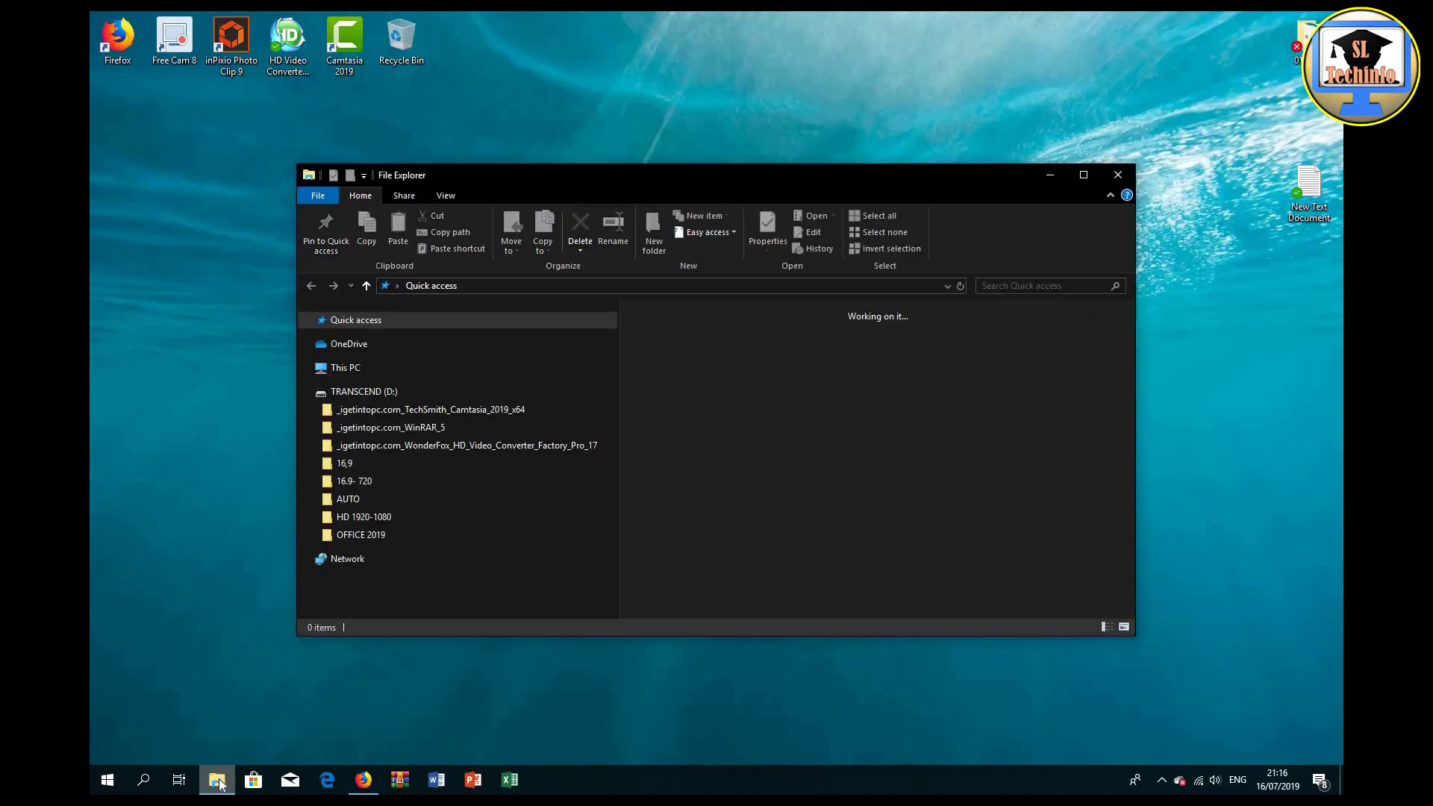
left_click(1084, 176)
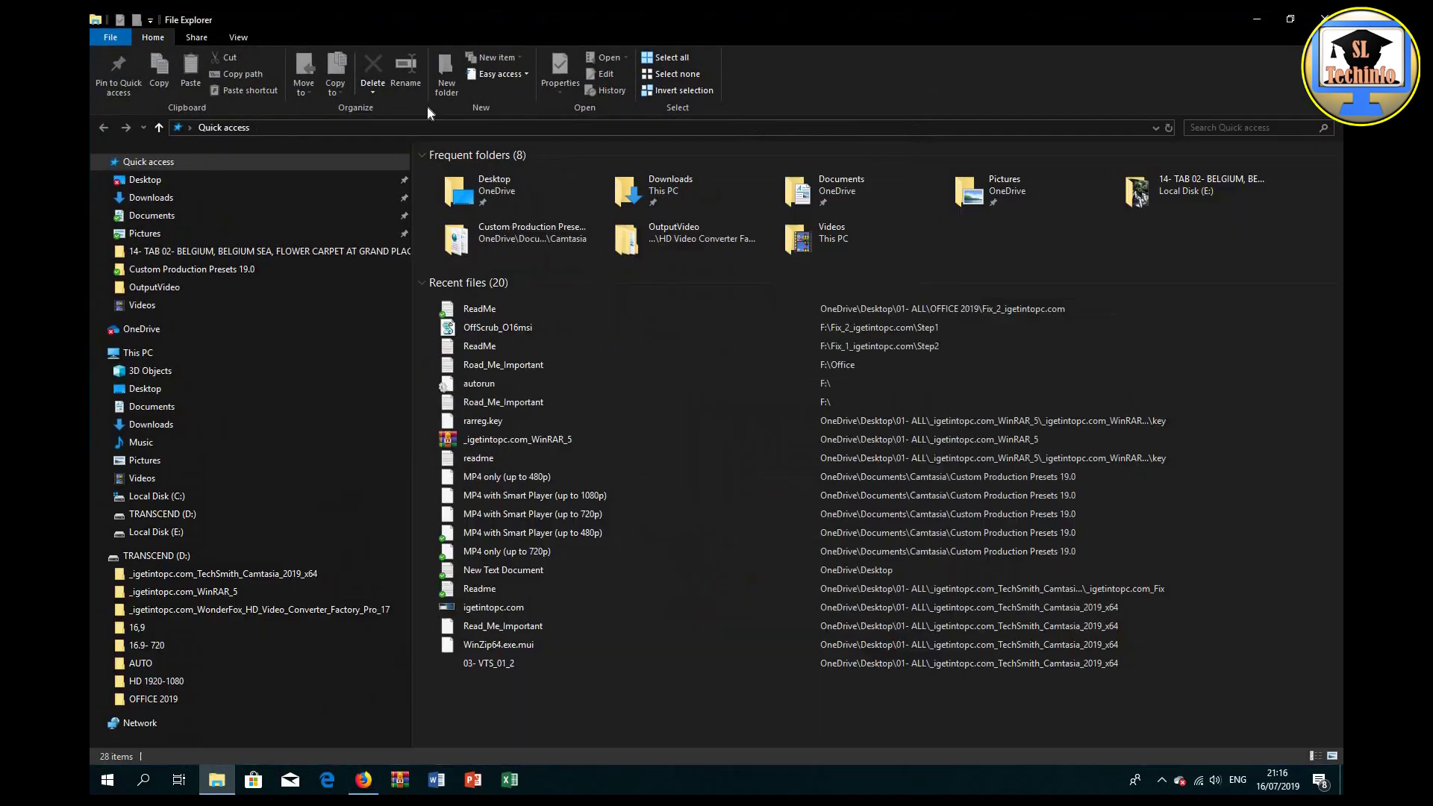
left_click(157, 199)
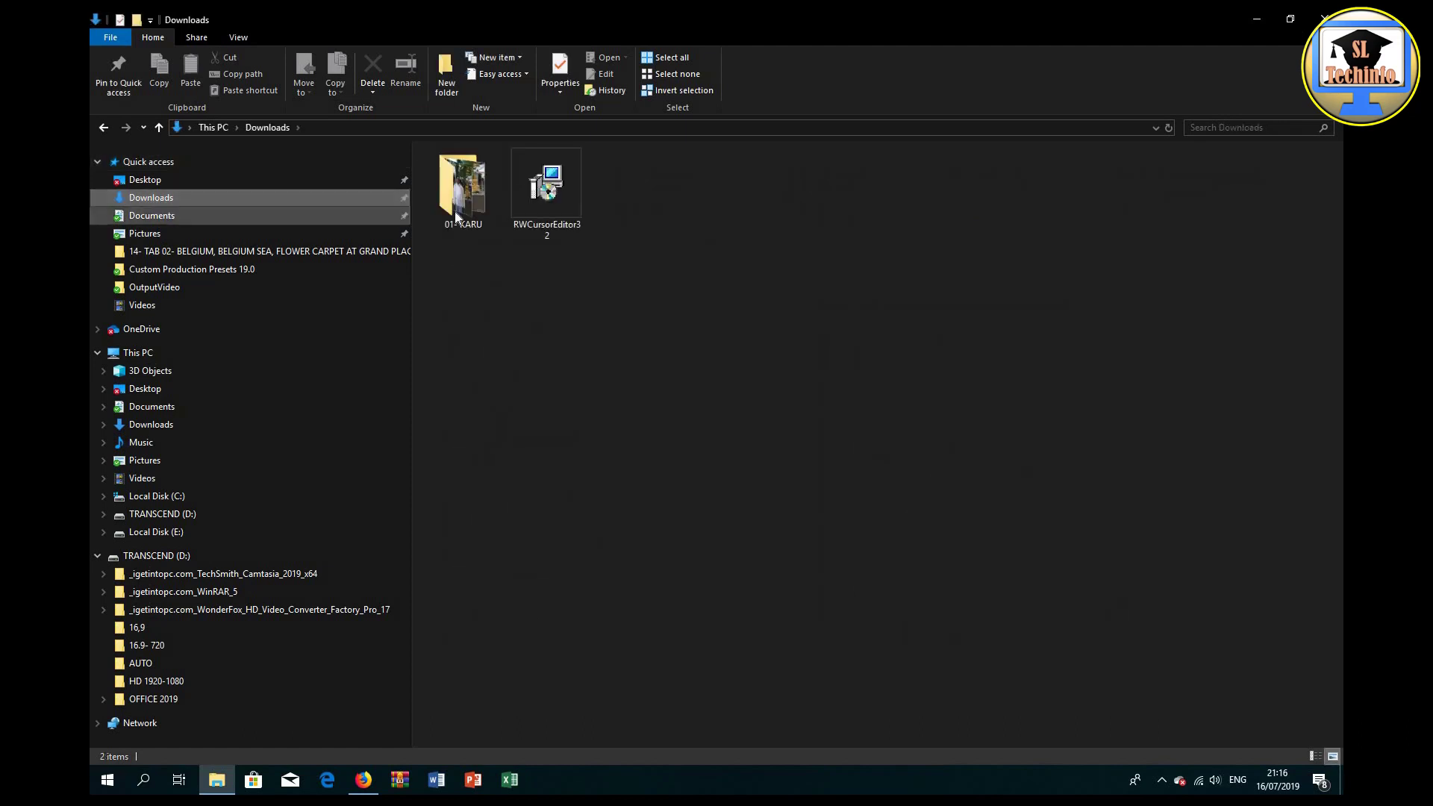
left_click_drag(553, 206, 247, 180)
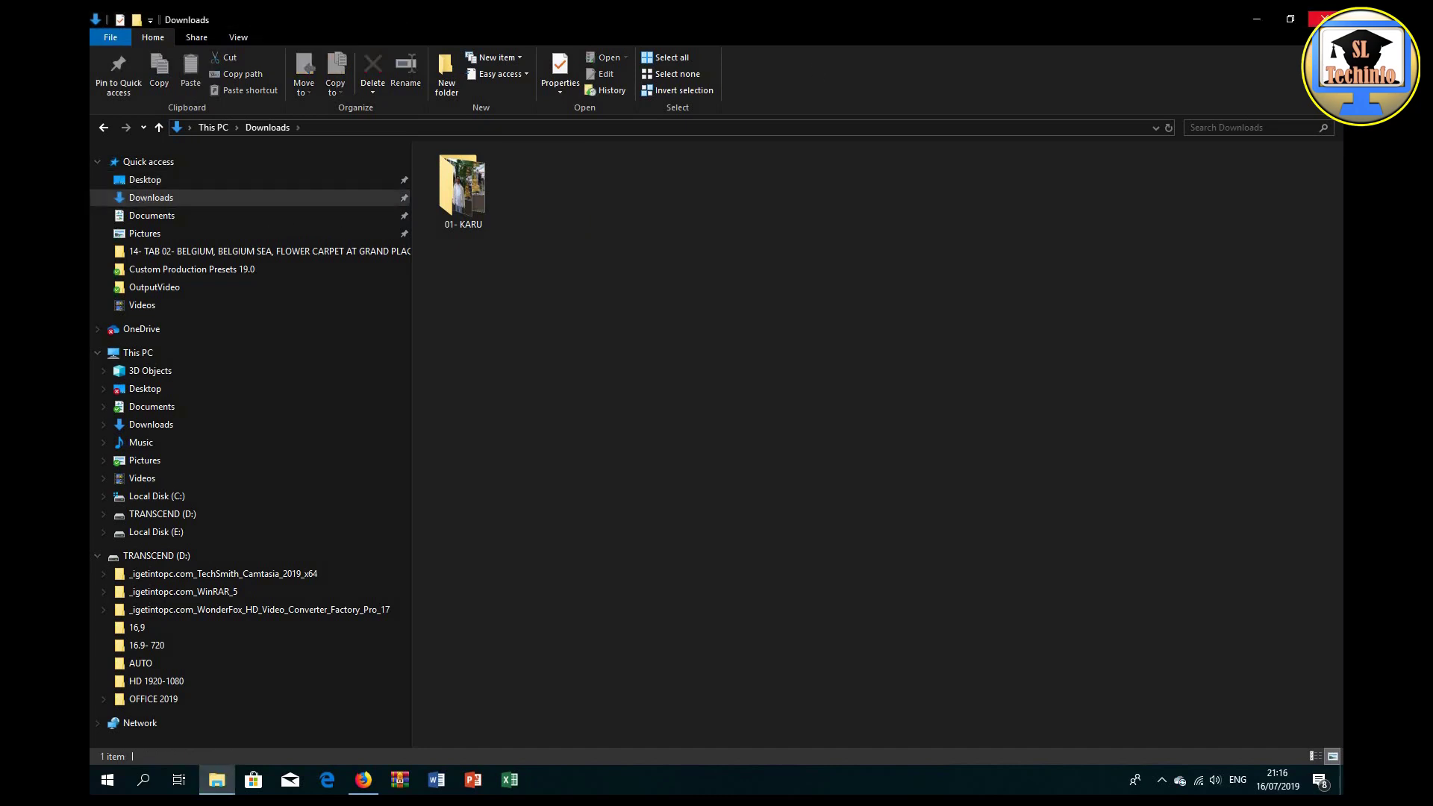
left_click(1323, 19)
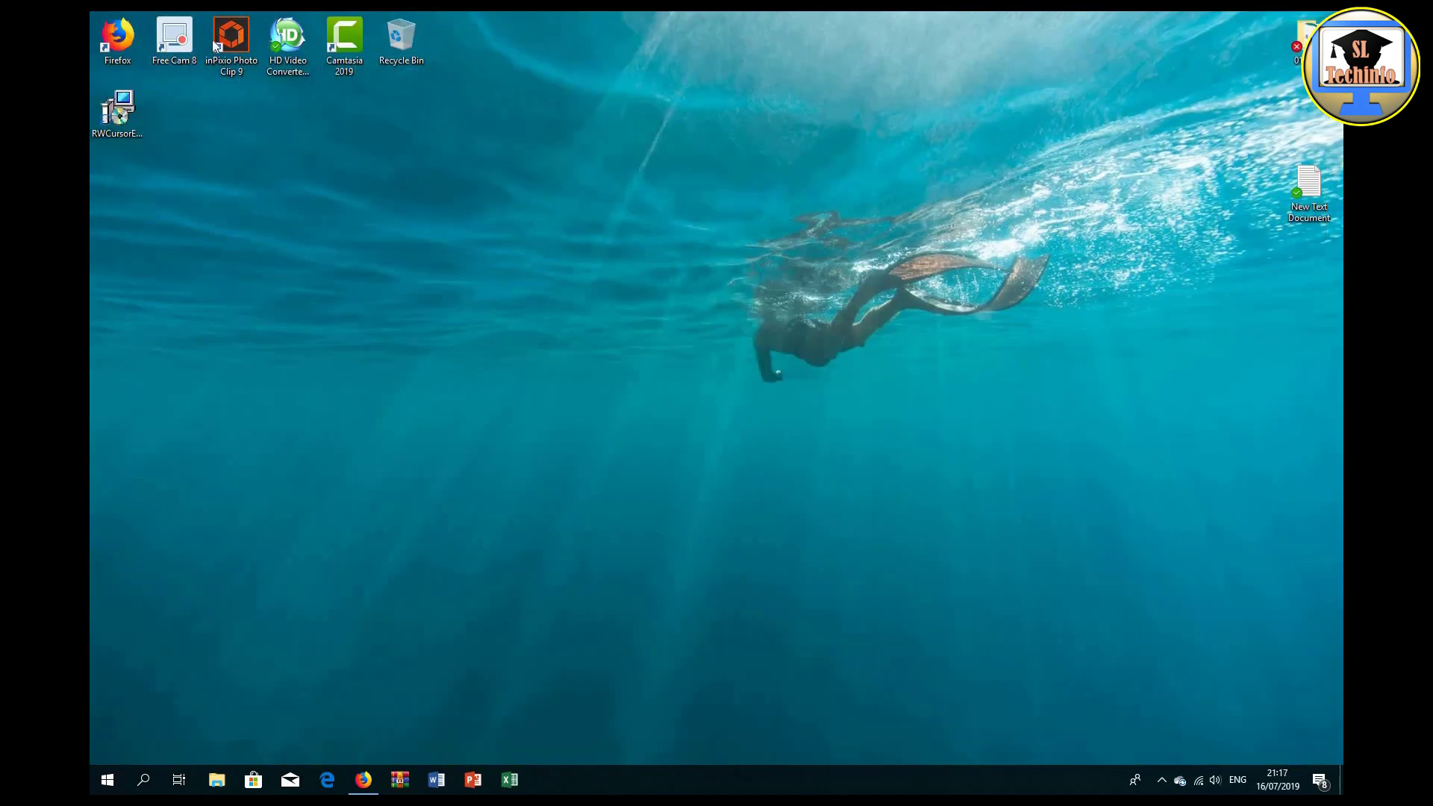
left_click(139, 95)
left_click_drag(130, 101, 497, 46)
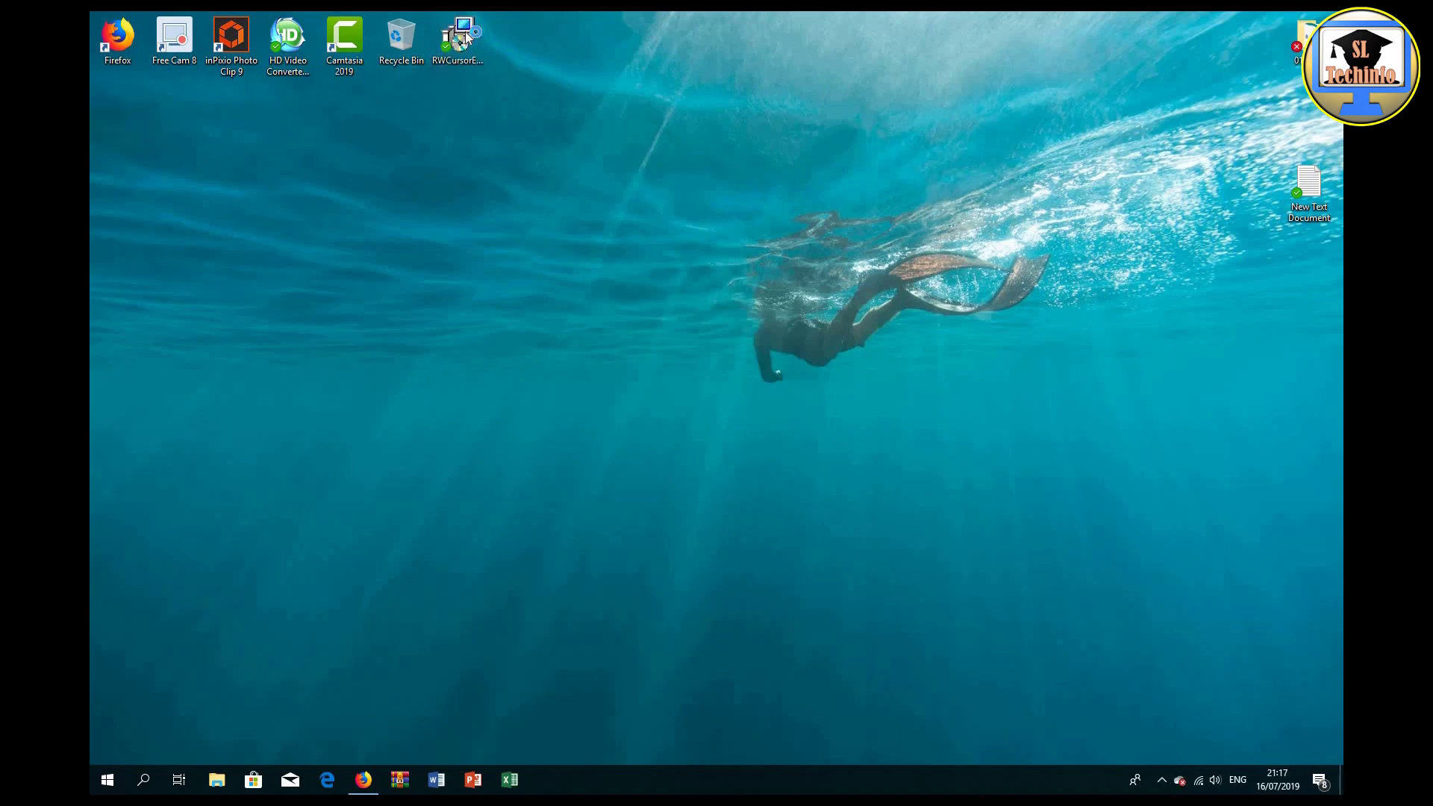
Run the installer, accept the license, and install with default components and folder.
double_click(466, 35)
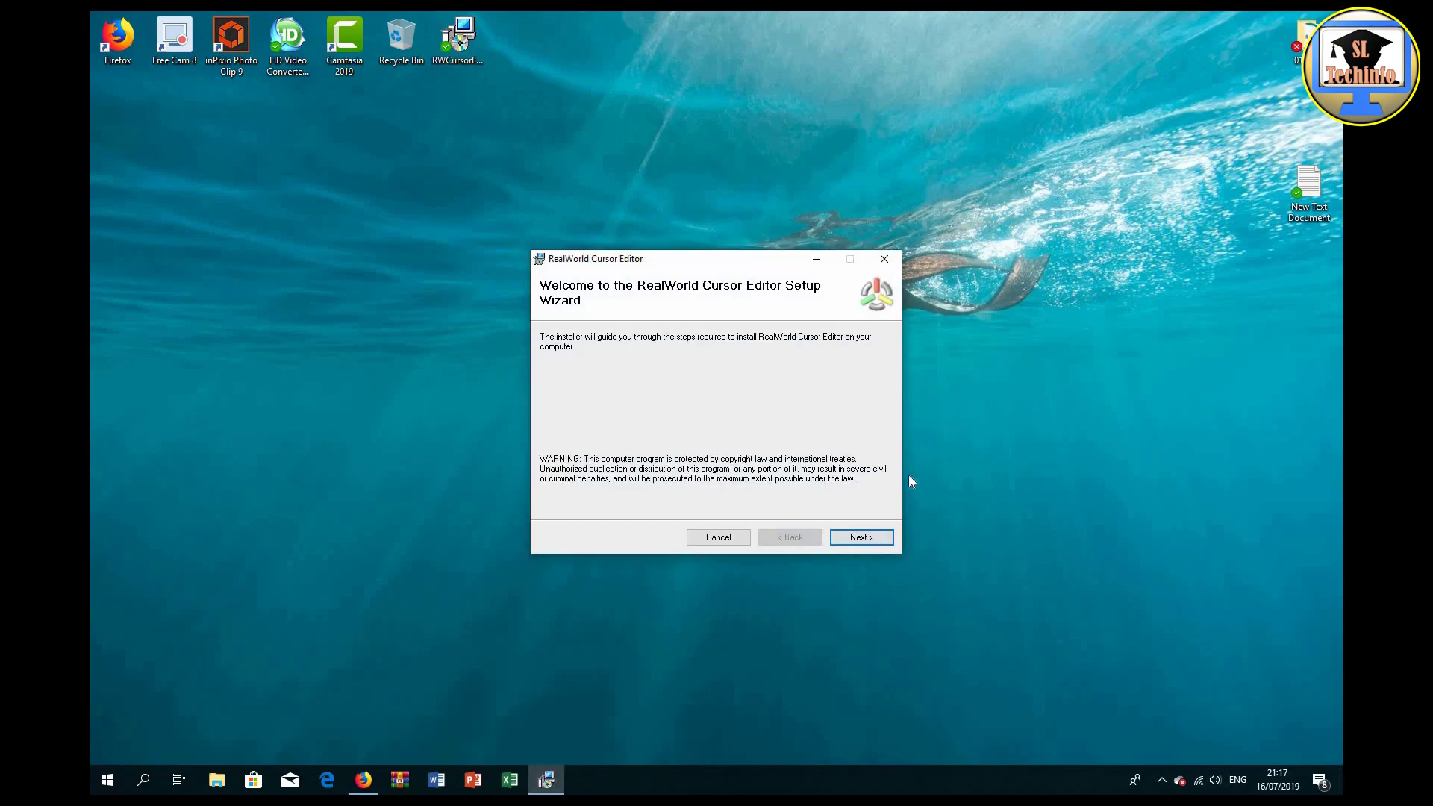
left_click(860, 537)
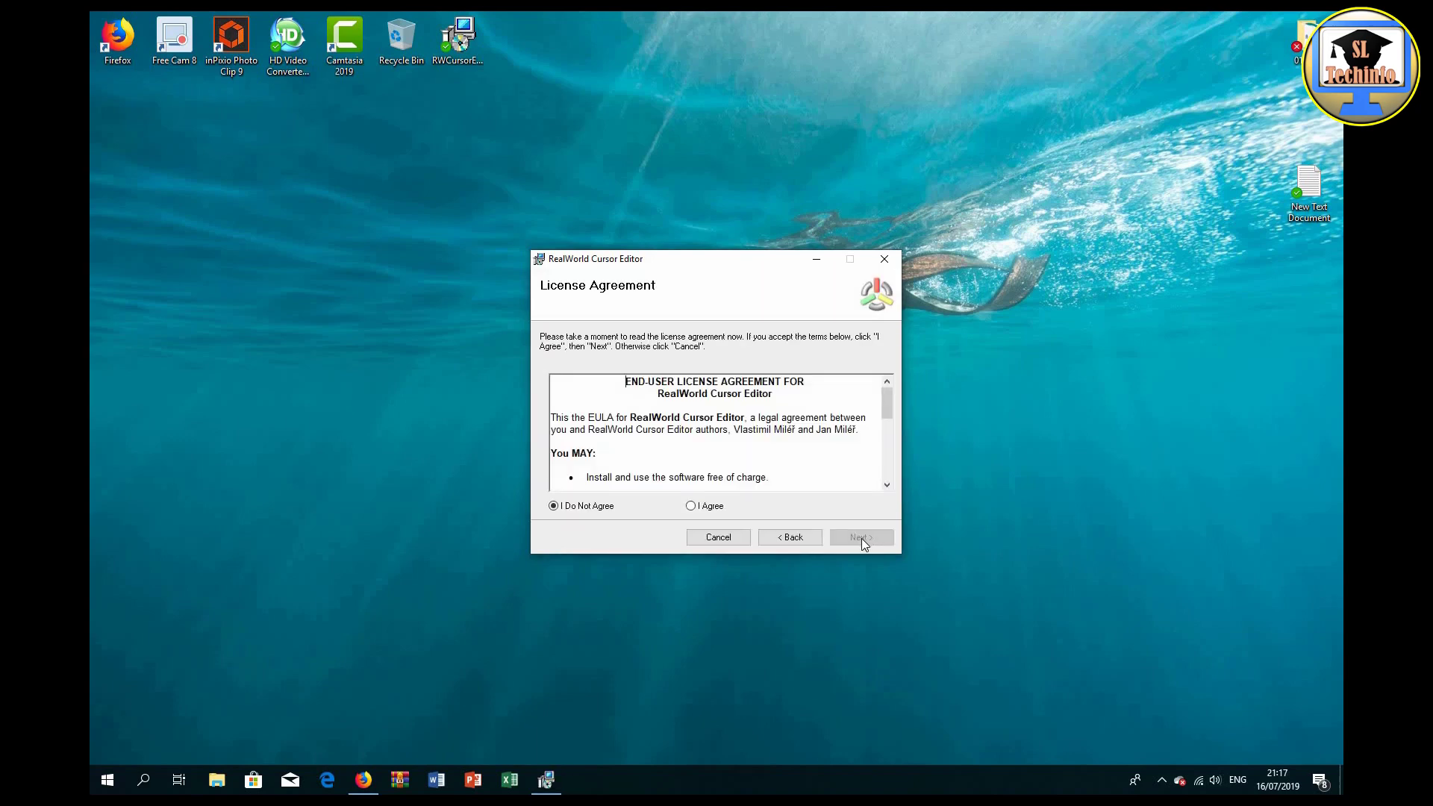
left_click(691, 507)
left_click(851, 543)
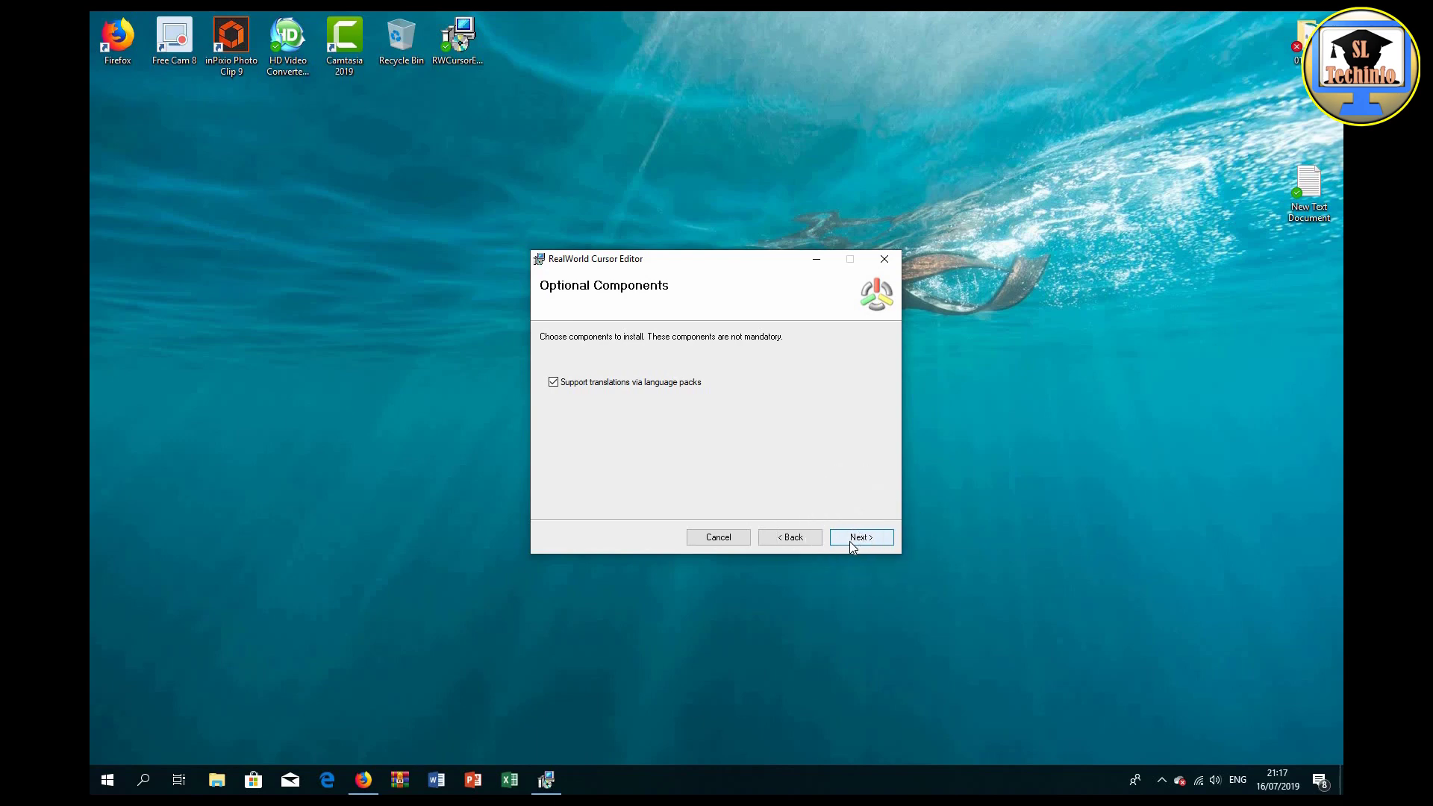
left_click(849, 540)
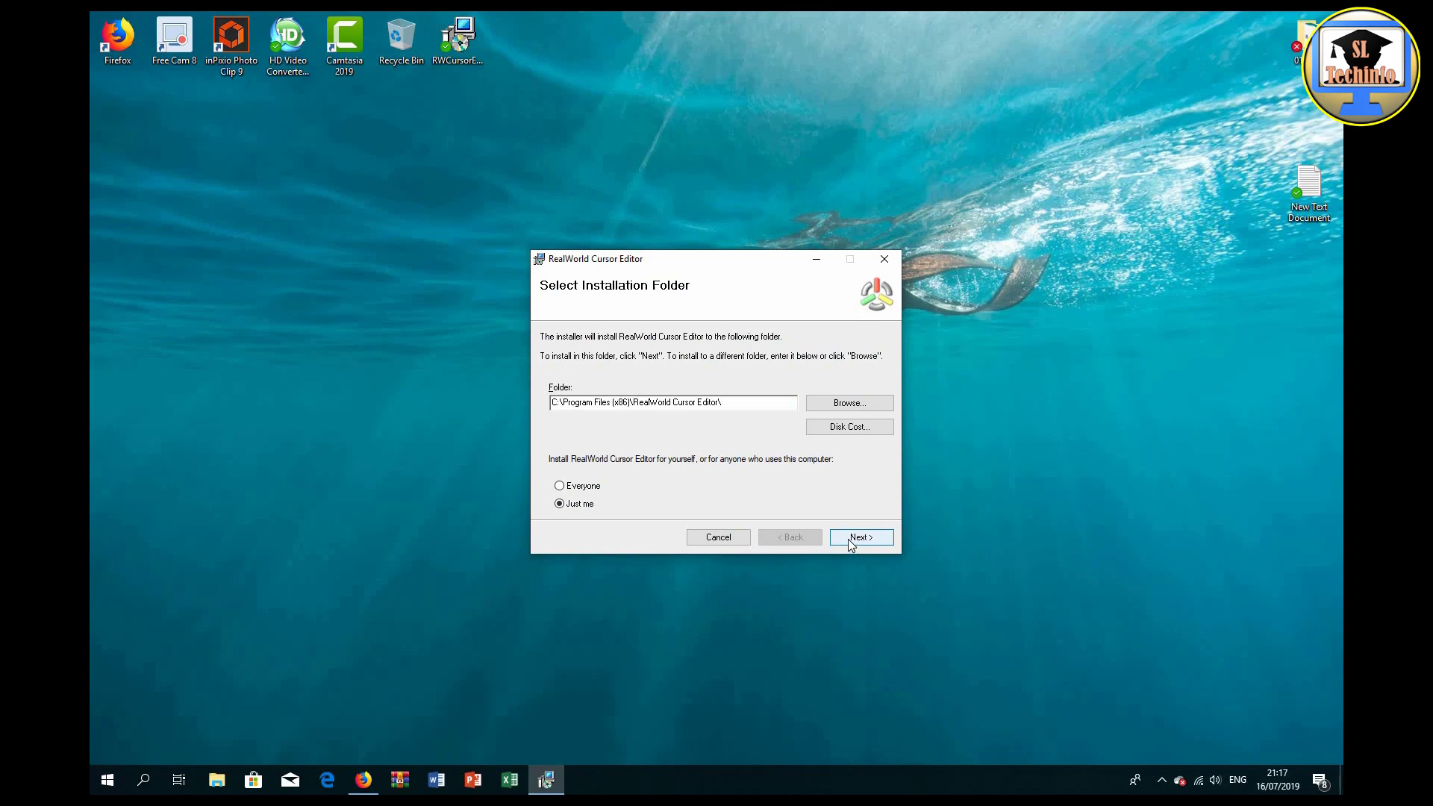
left_click(849, 542)
left_click(849, 541)
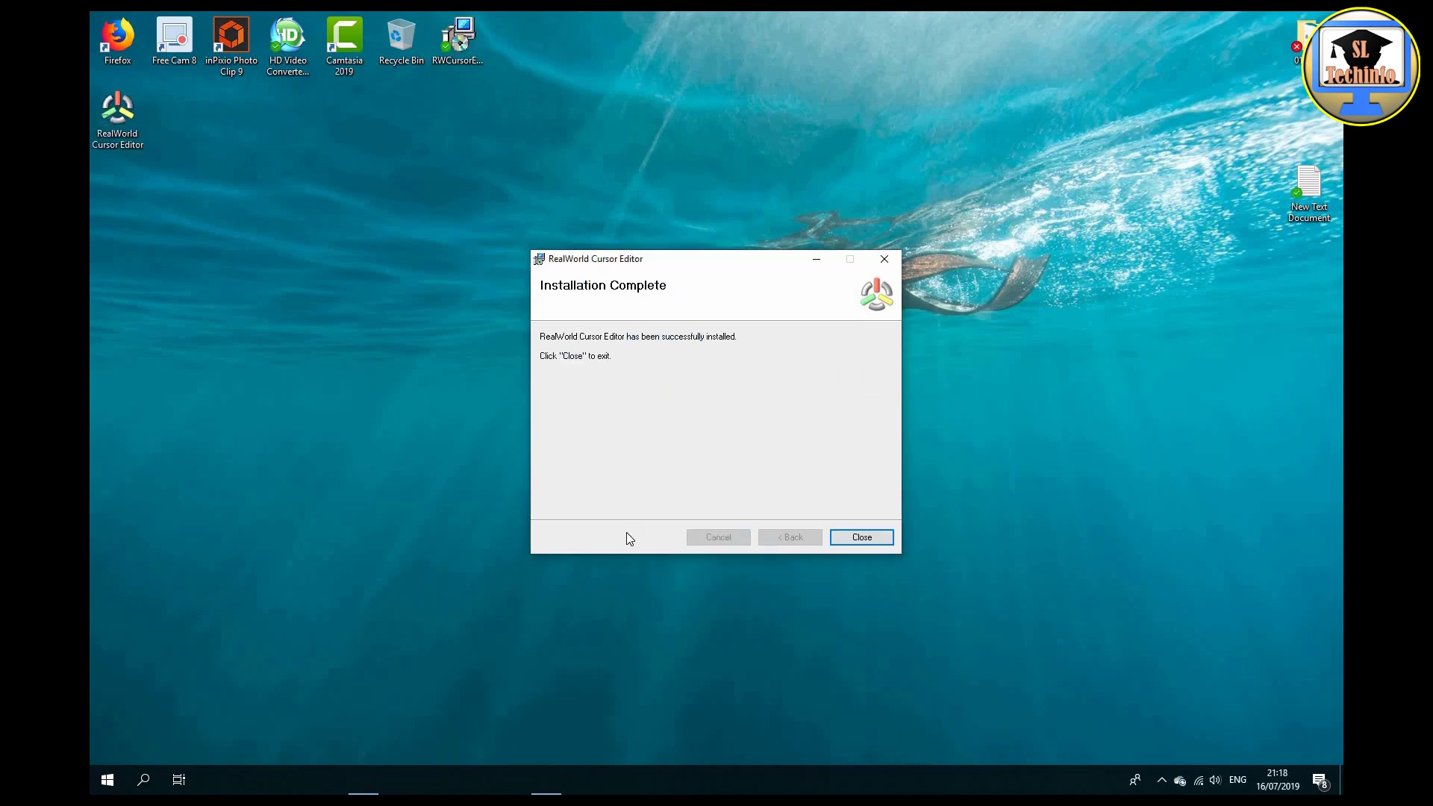
left_click(862, 538)
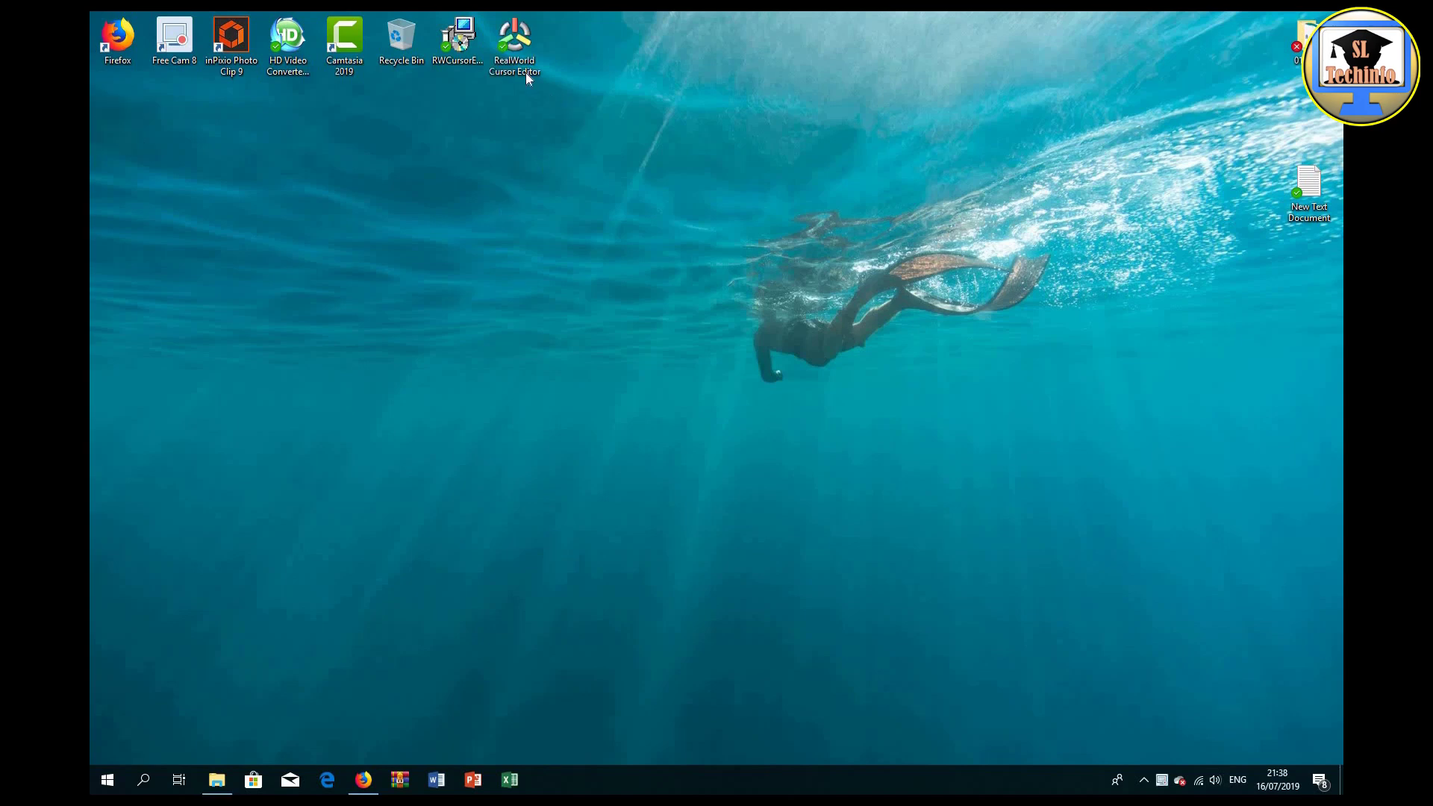
Launch RealWorld Cursor Editor maximized and create a new blank 32x32 mouse cursor.
double_click(512, 44)
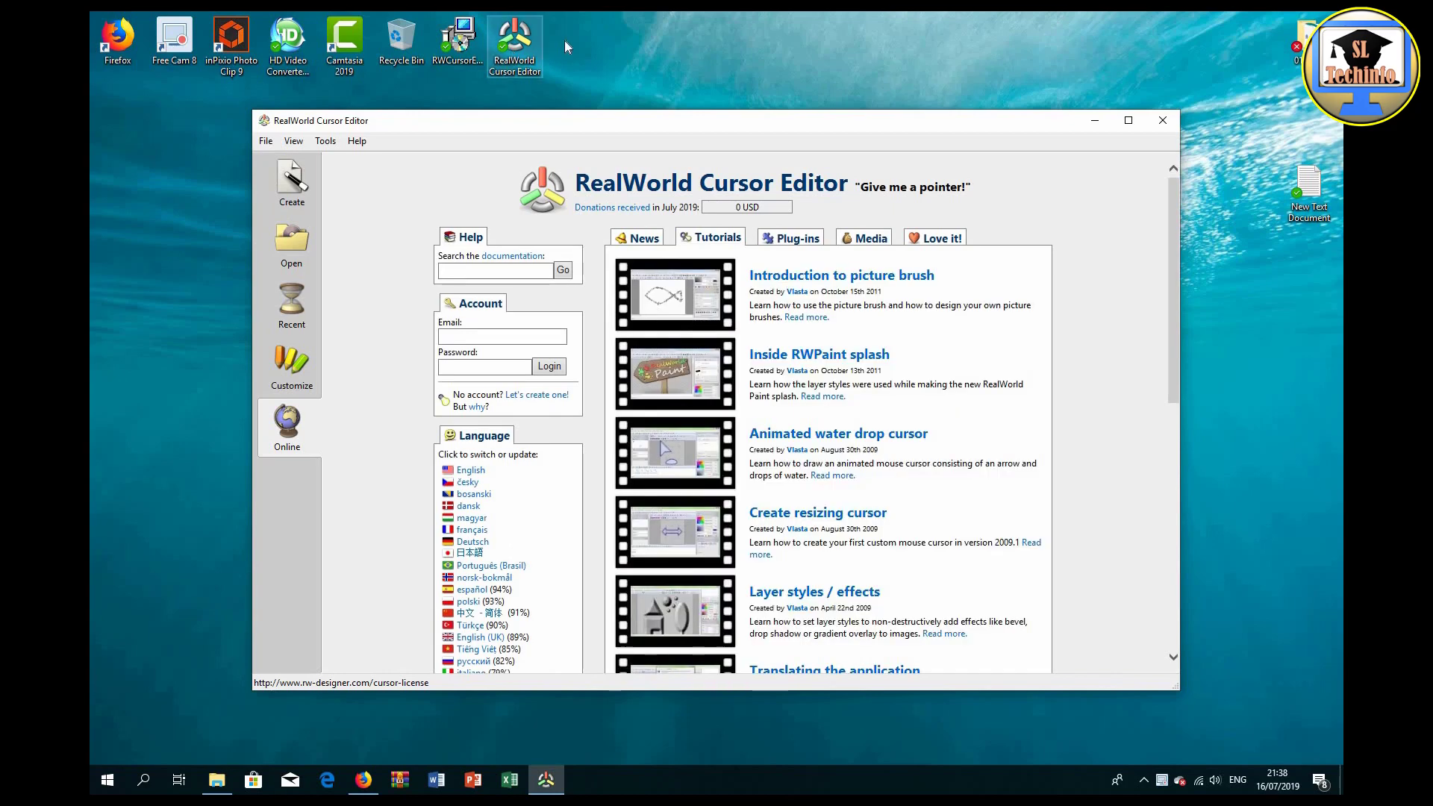
left_click(1128, 121)
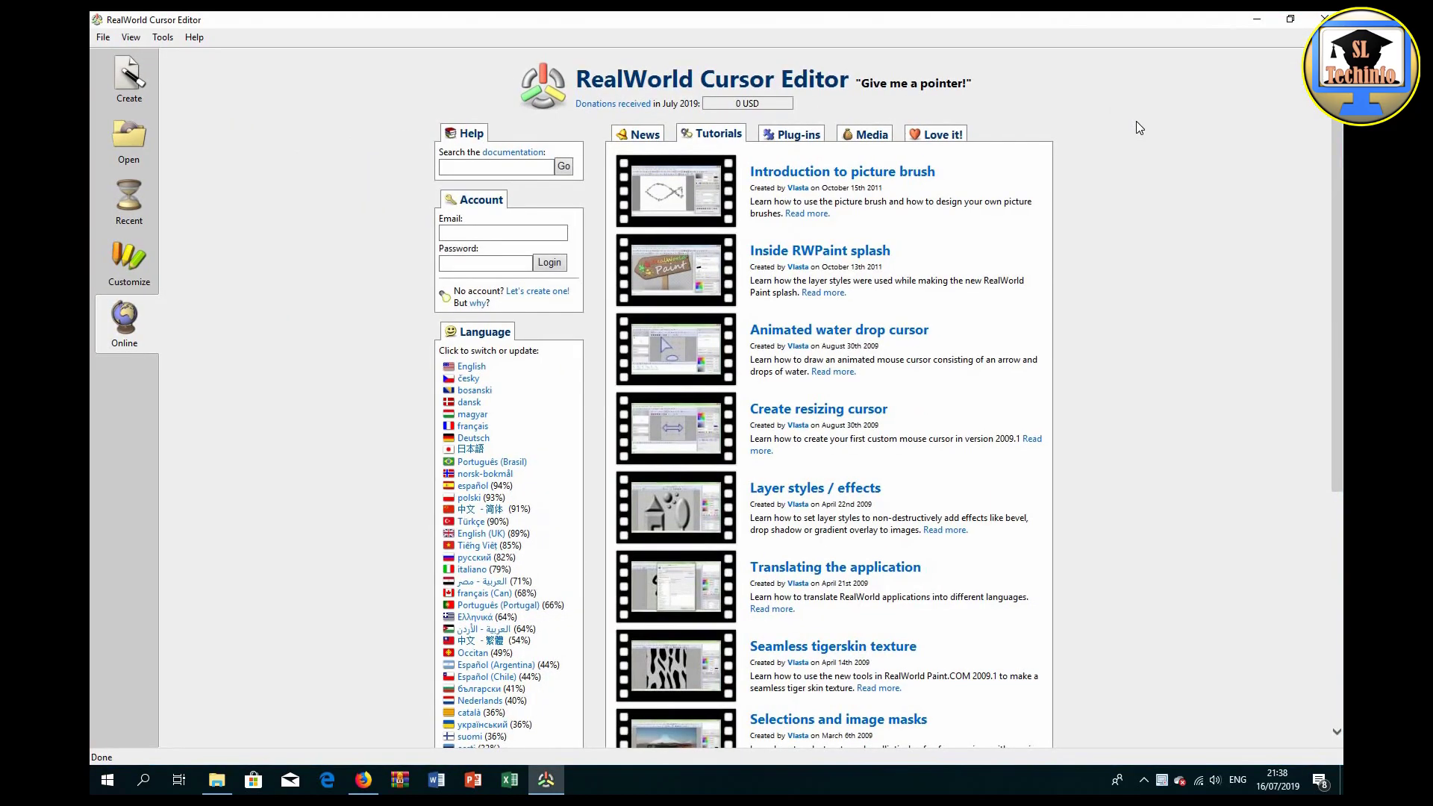
left_click(138, 79)
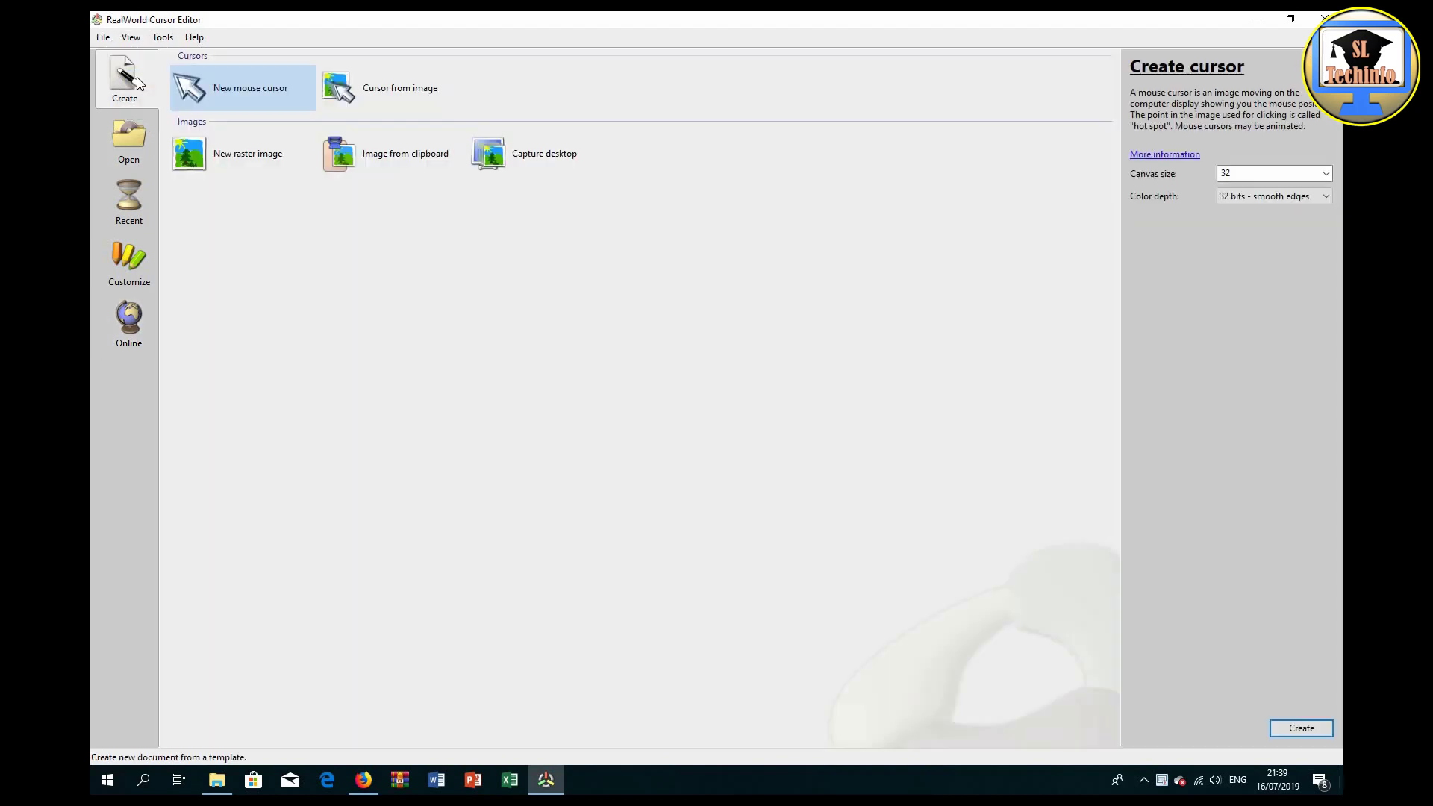
left_click(232, 91)
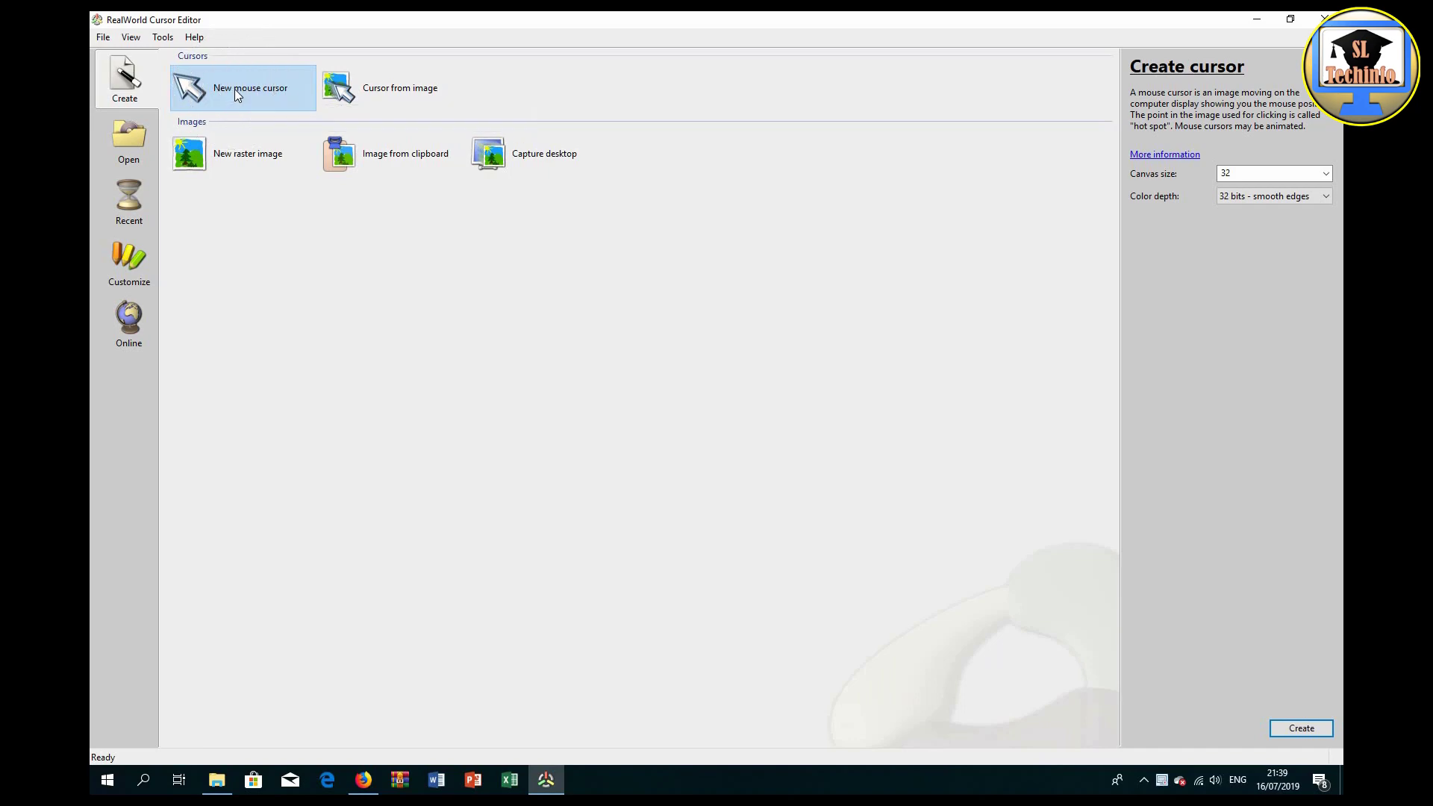
double_click(239, 88)
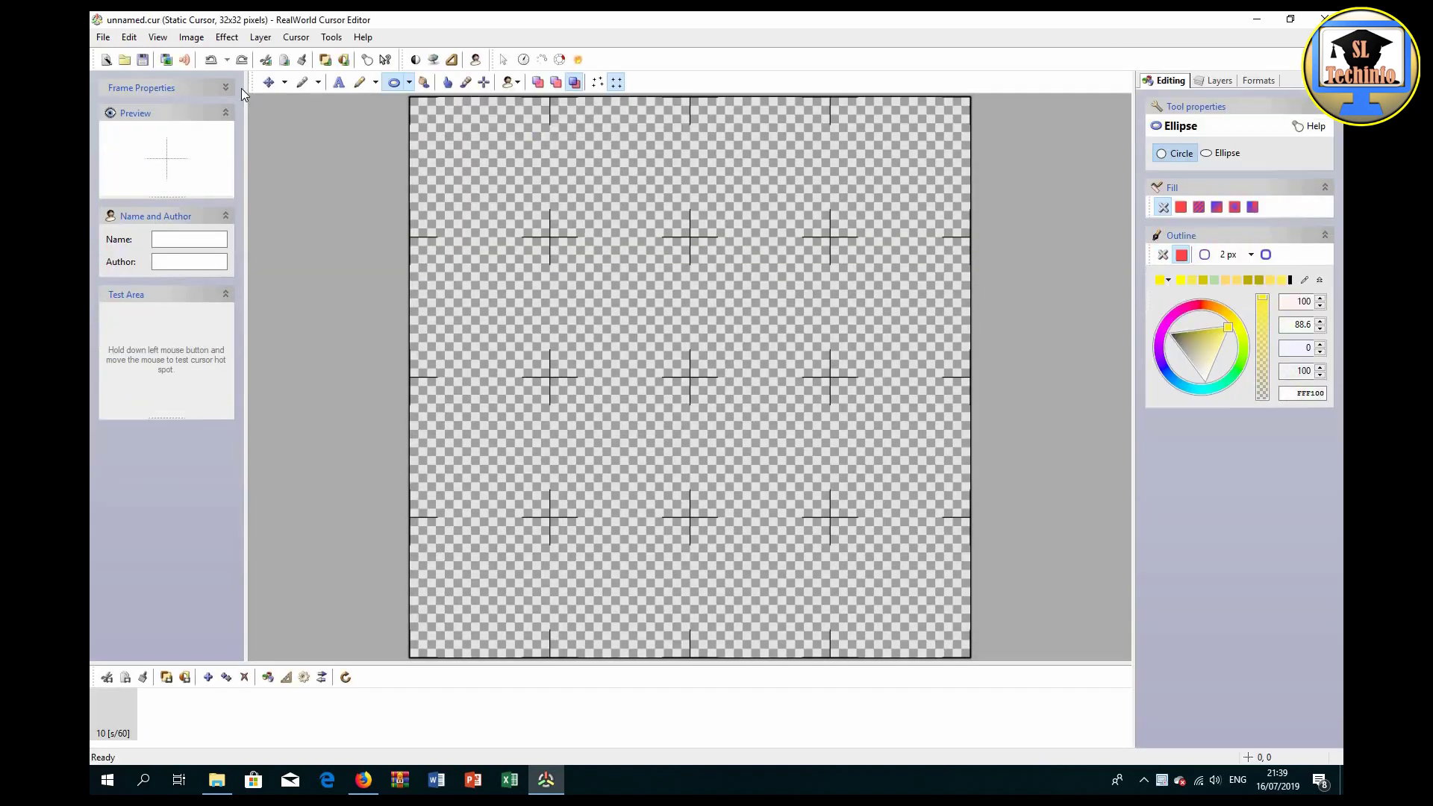
Generate an up-left arrow with head 53, tail 50, black outline and white fill.
left_click(503, 63)
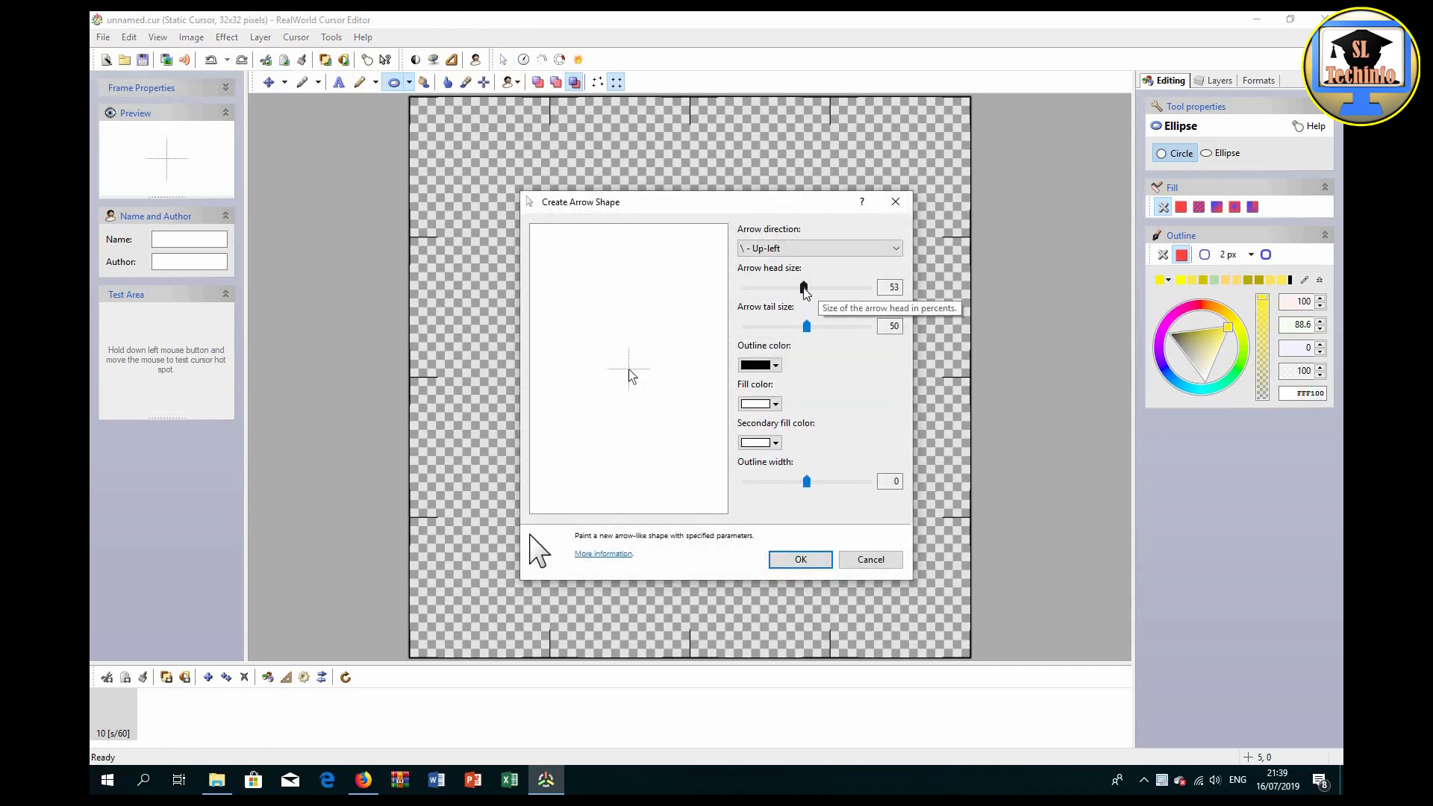
left_click_drag(806, 291, 806, 290)
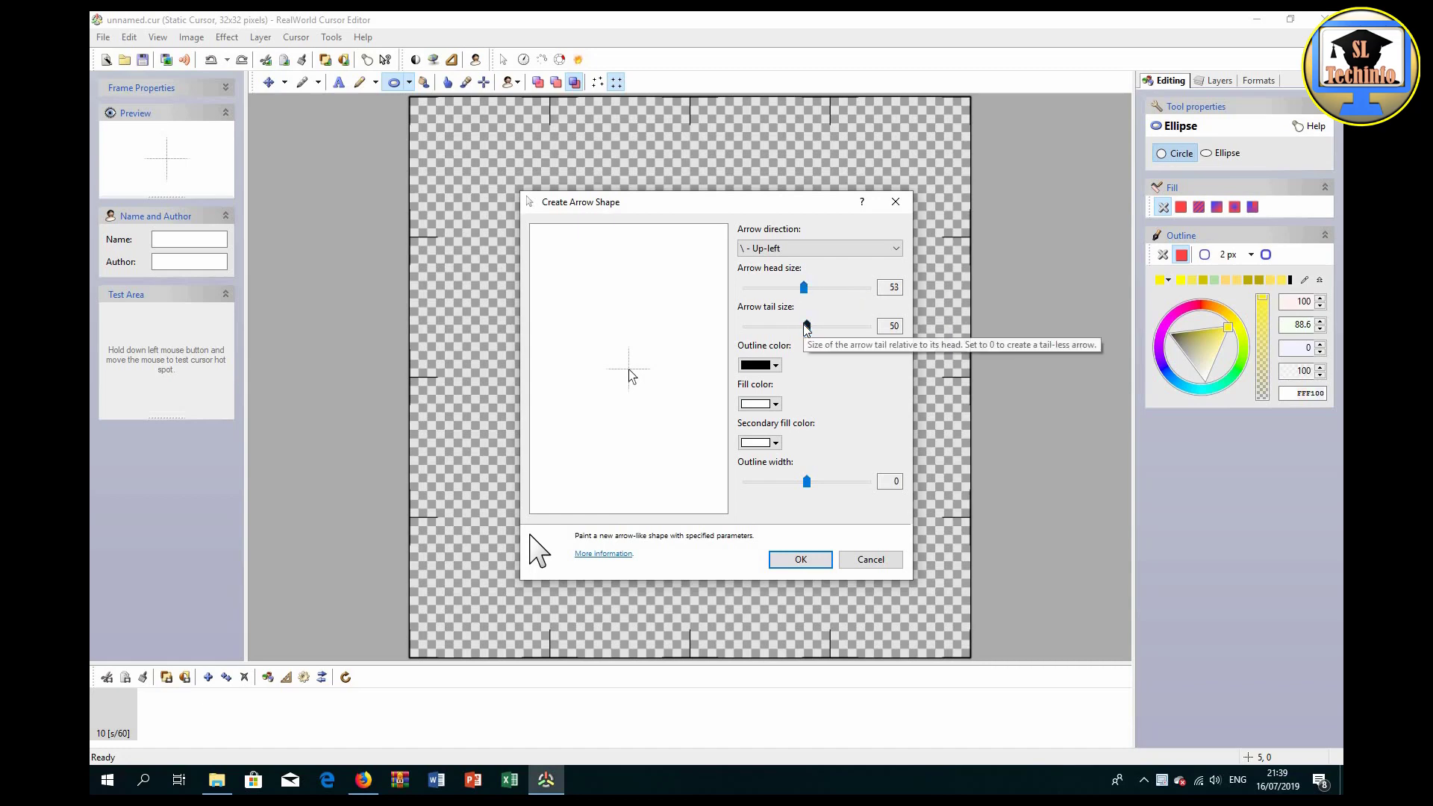
left_click(807, 326)
left_click(776, 366)
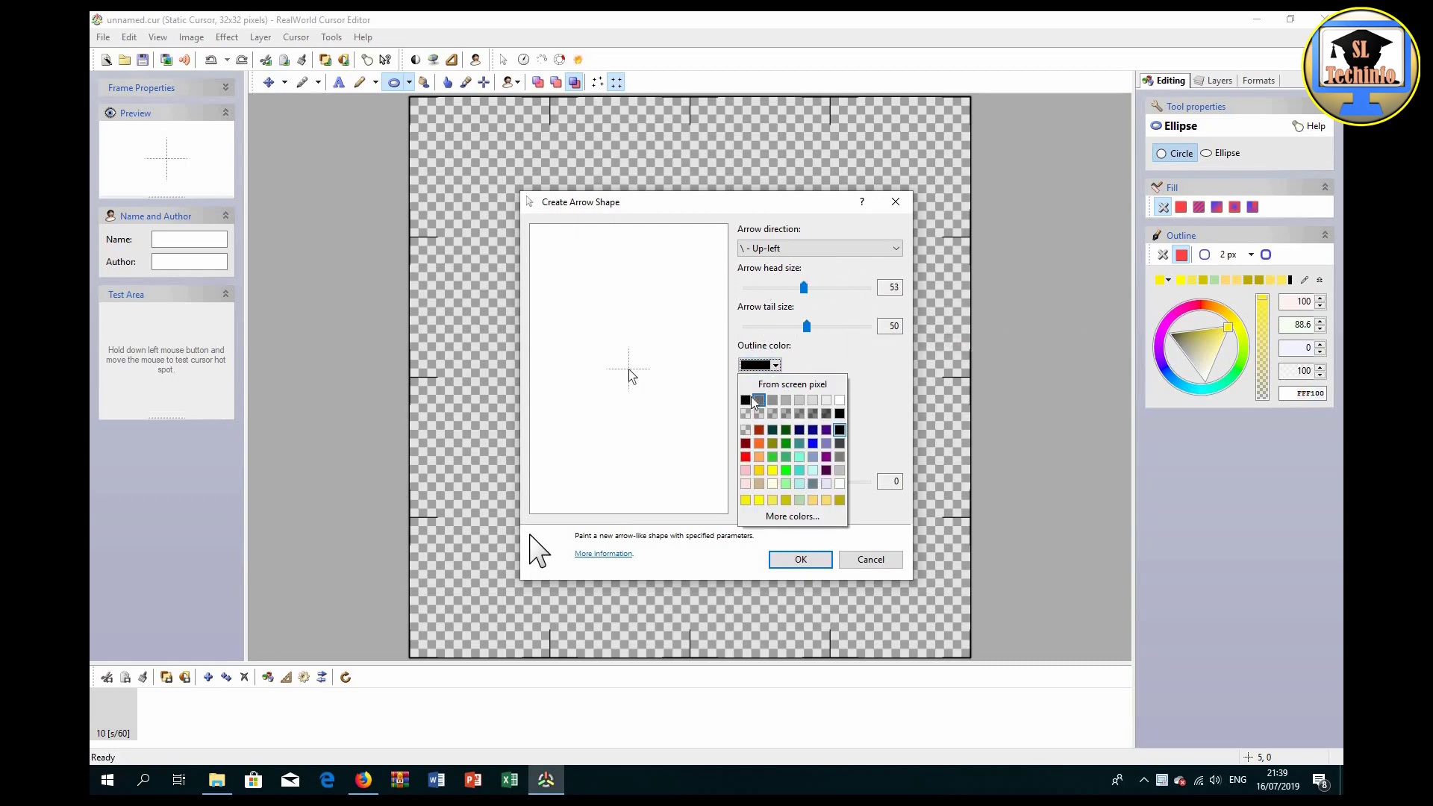
left_click(746, 401)
left_click(773, 404)
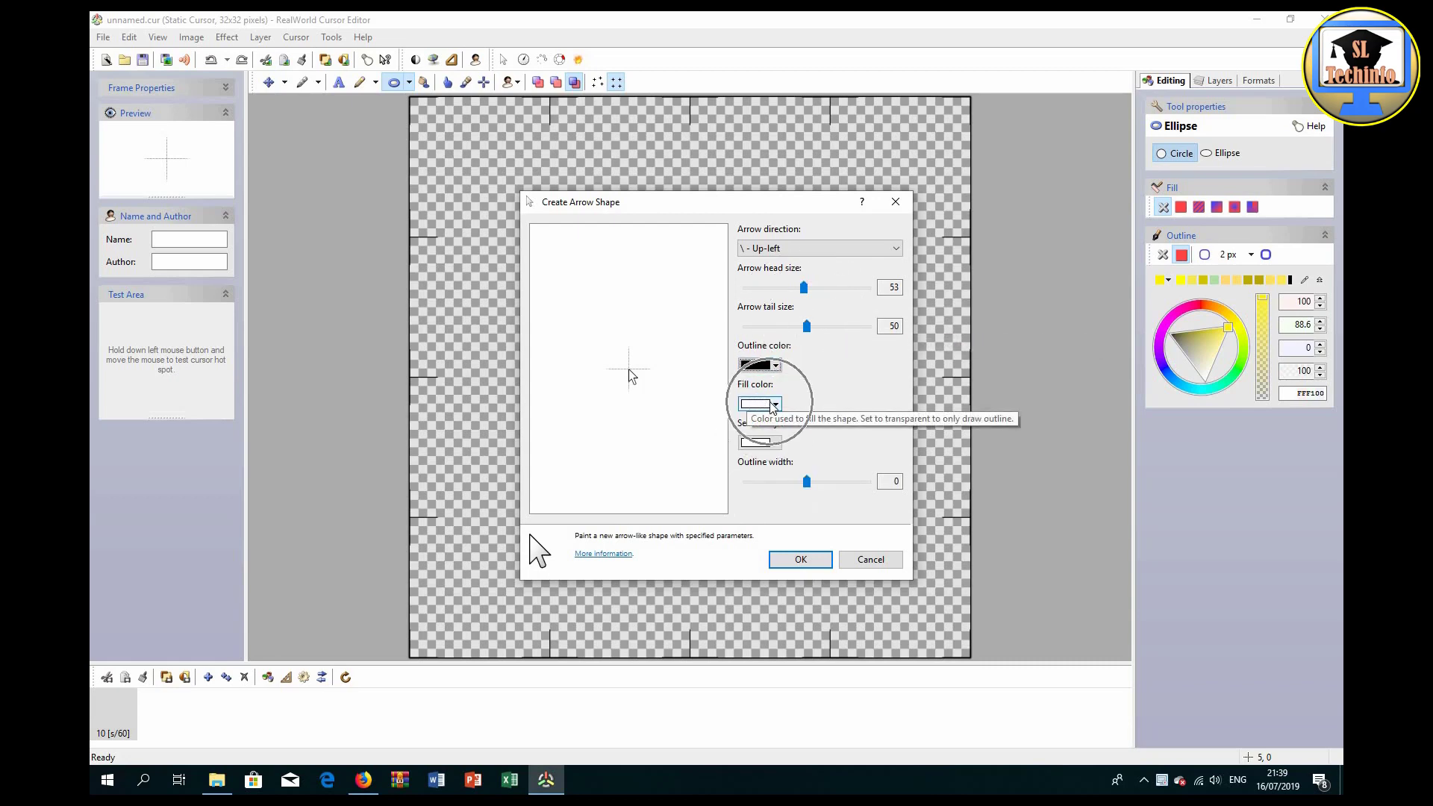
left_click(776, 405)
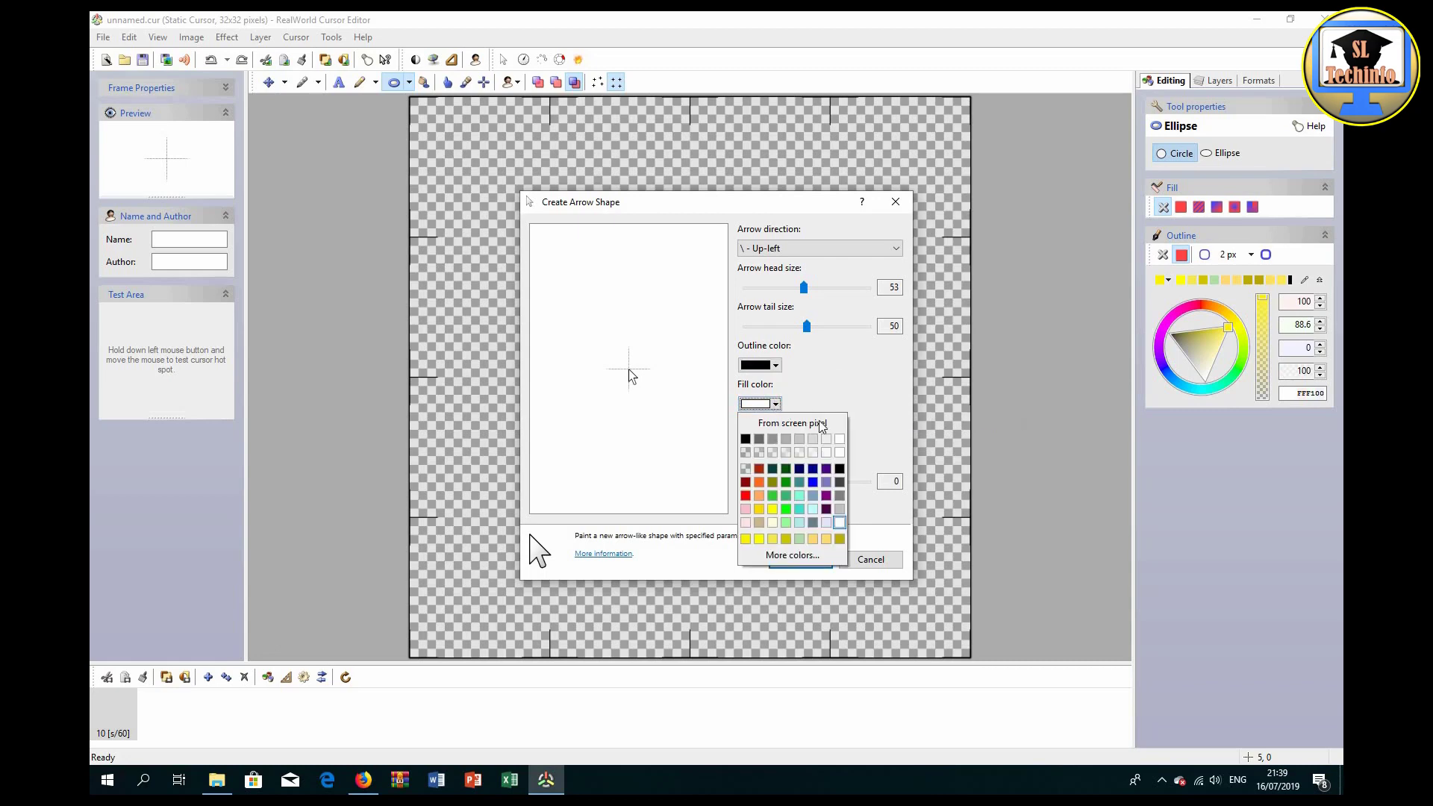
left_click(825, 396)
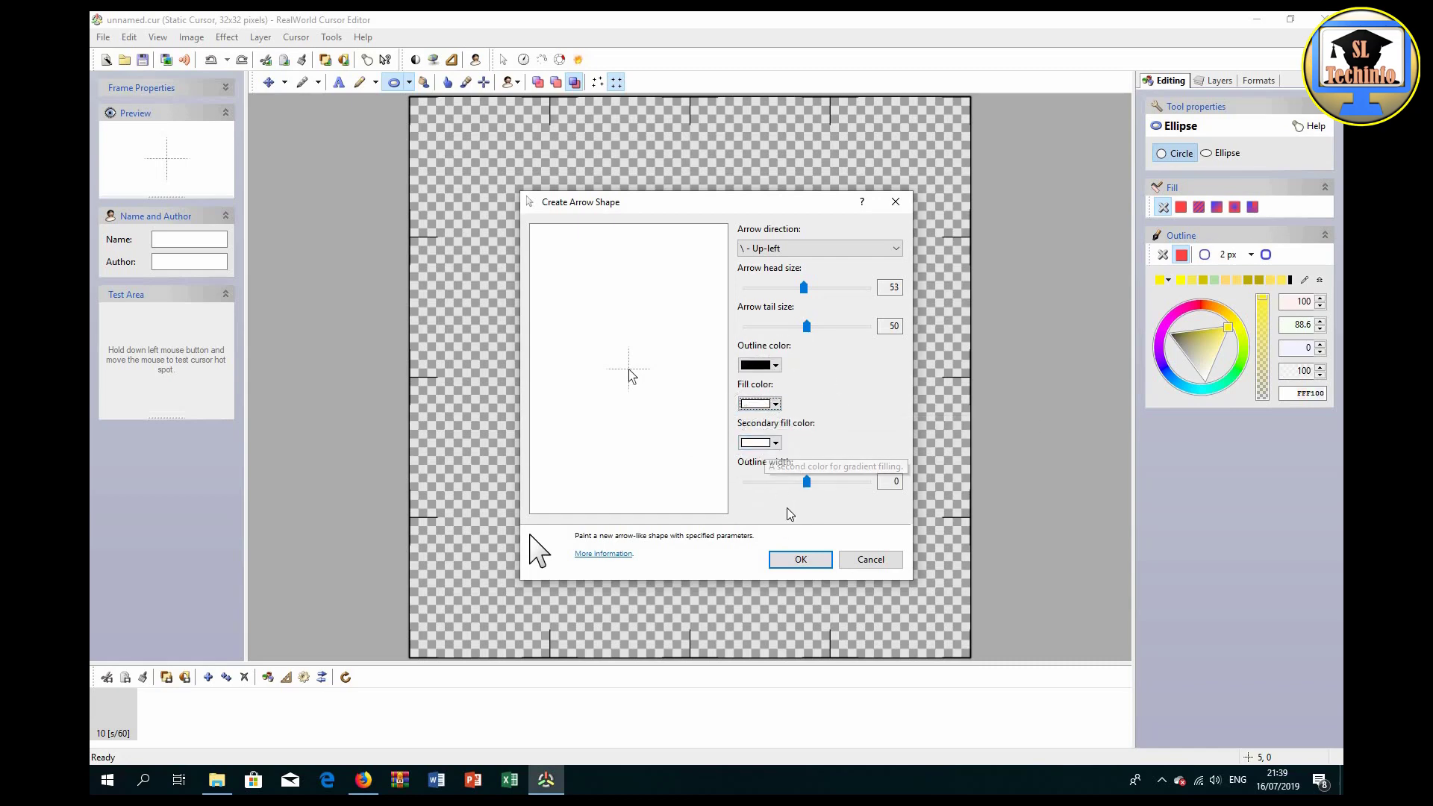
left_click(798, 562)
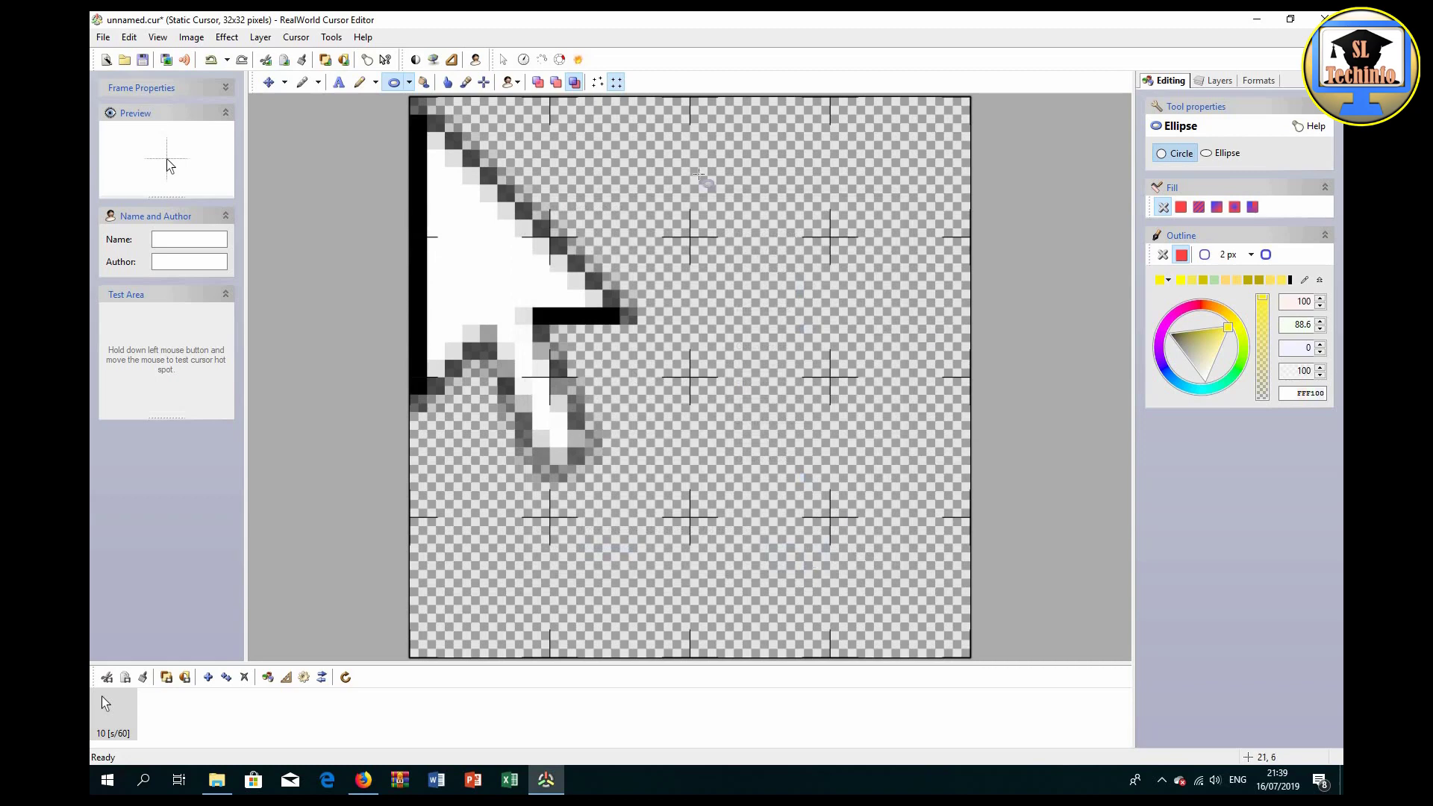
Switch to the Move tool and drag the arrow into the centre of the canvas.
left_click(285, 83)
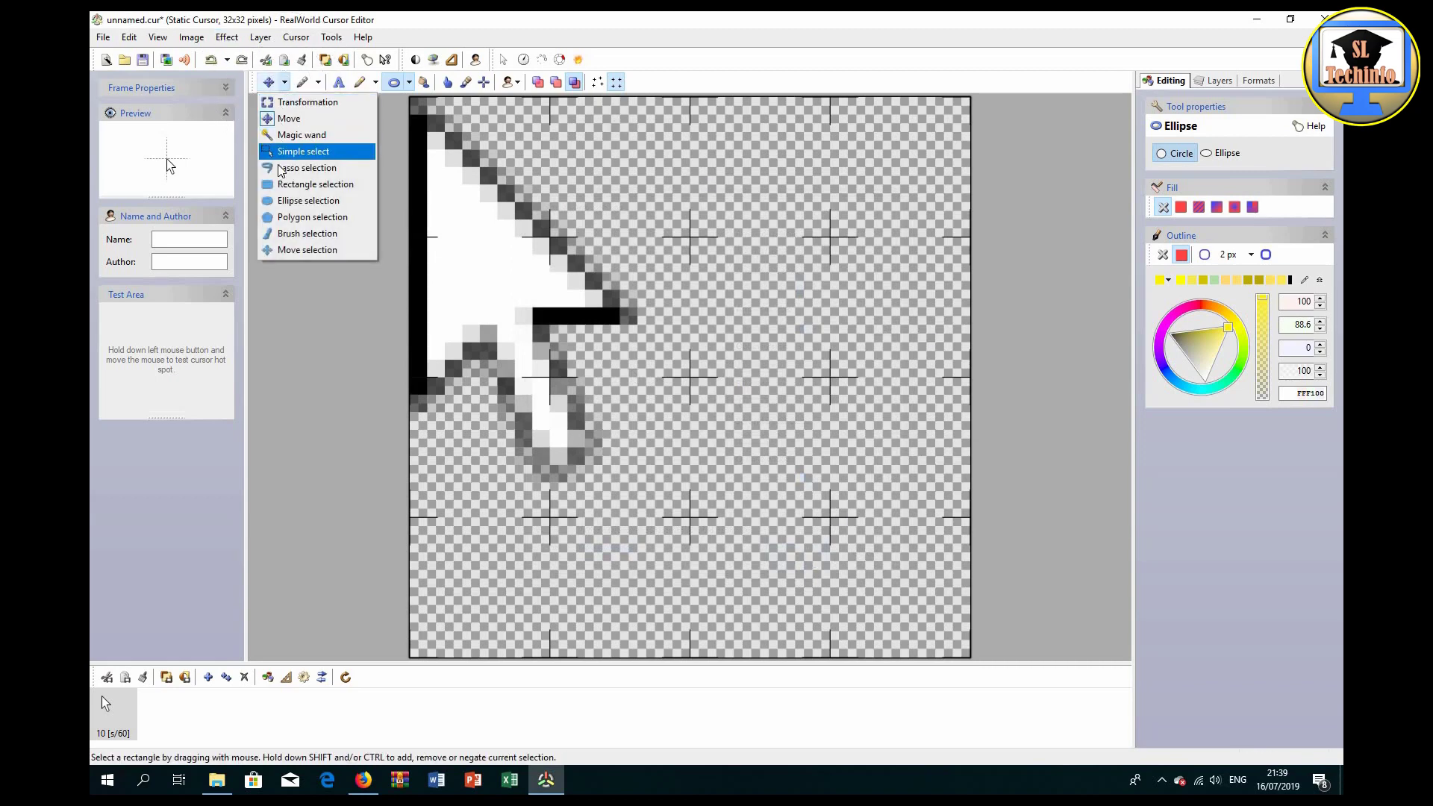
left_click(289, 118)
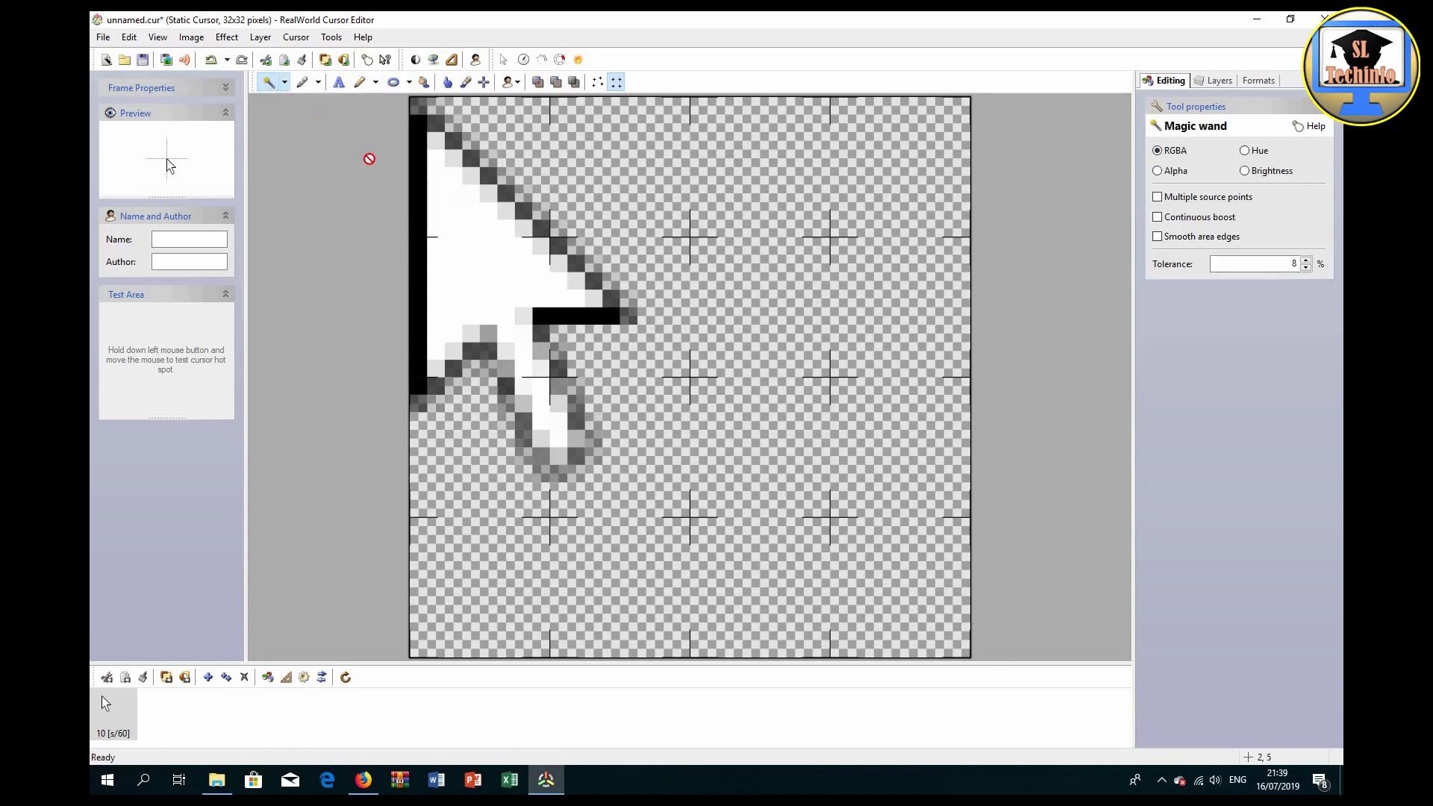
left_click(285, 83)
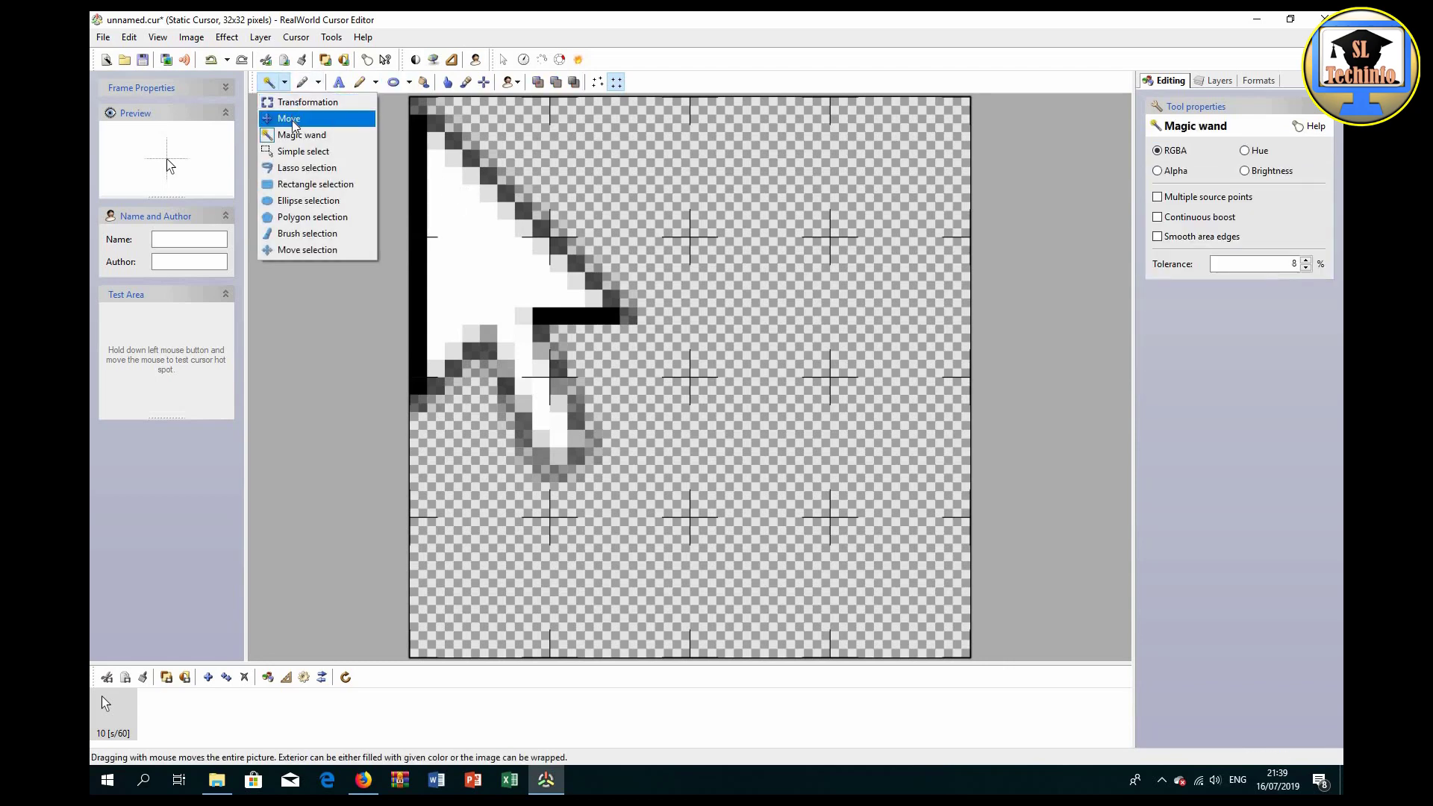
left_click(292, 121)
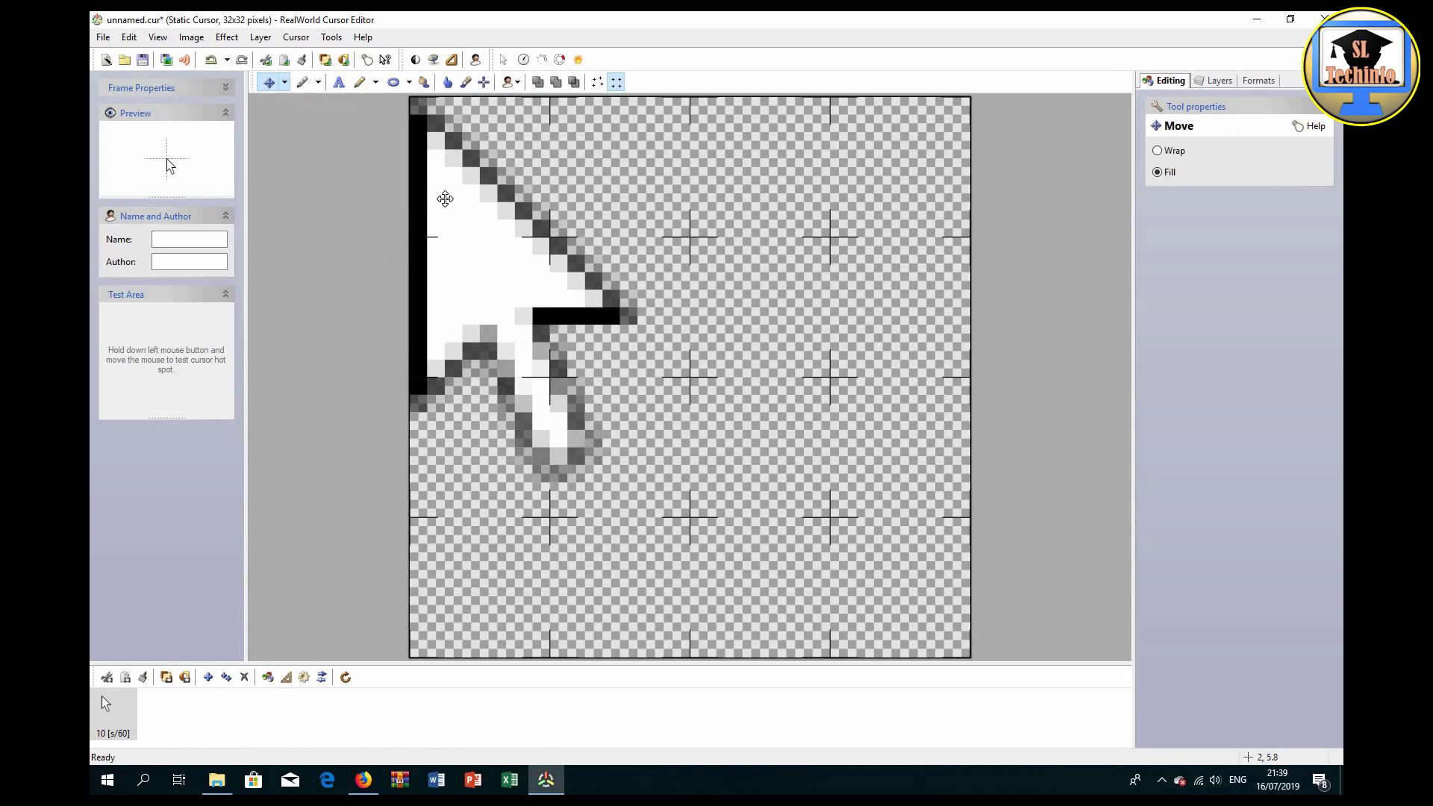
left_click_drag(444, 199, 506, 242)
left_click_drag(559, 267, 584, 305)
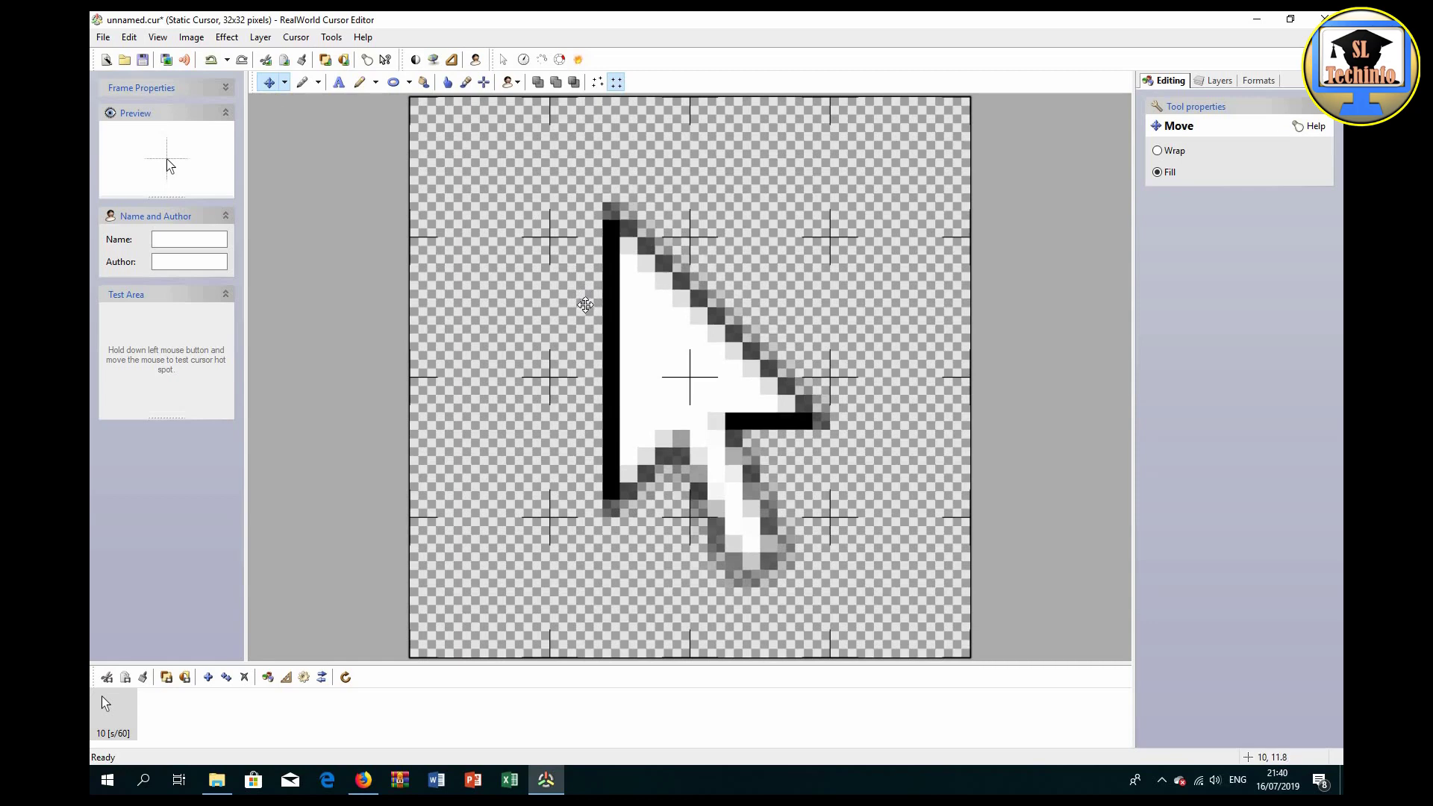
Set the Ellipse tool to no fill with a pure yellow FFFF00 outline.
left_click(409, 83)
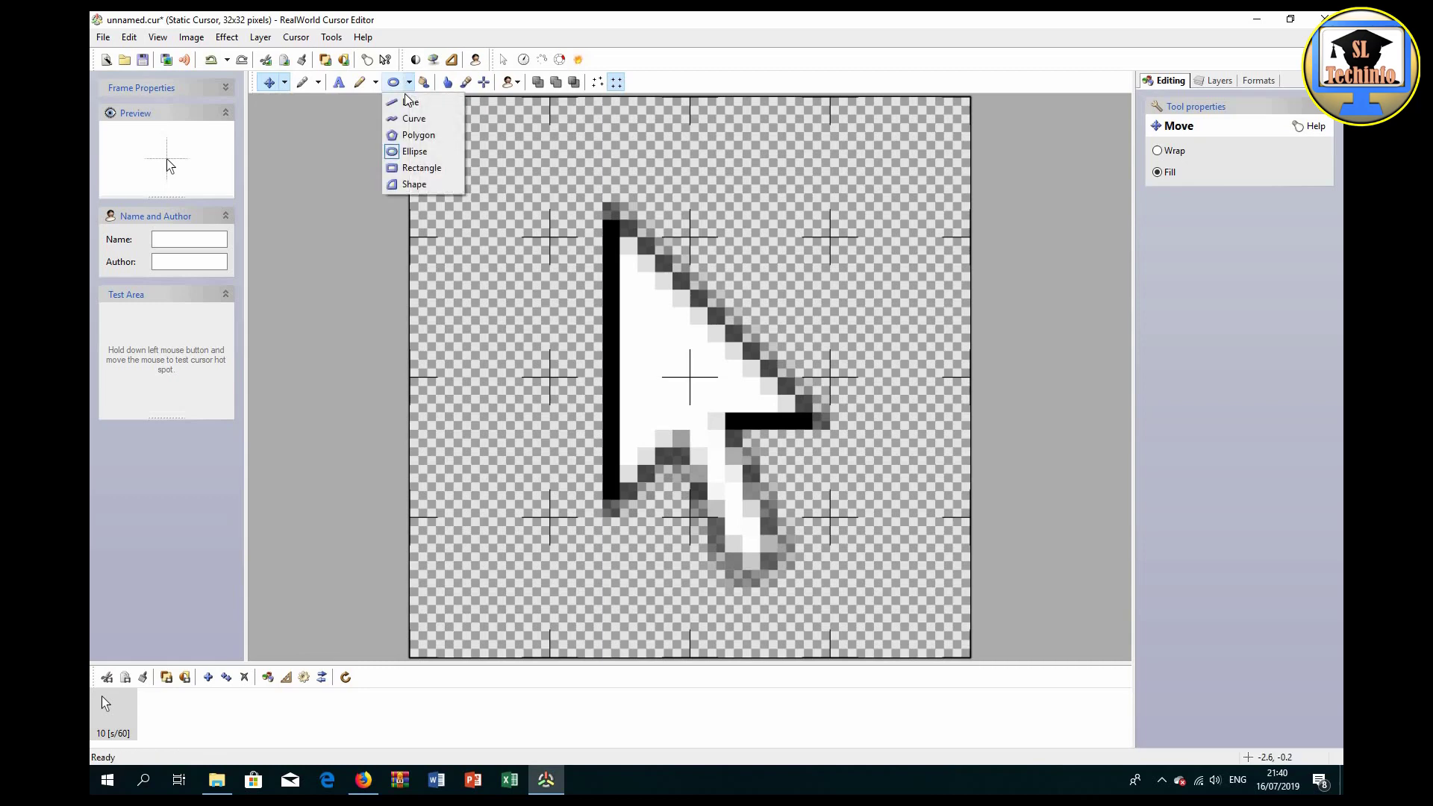
left_click(412, 152)
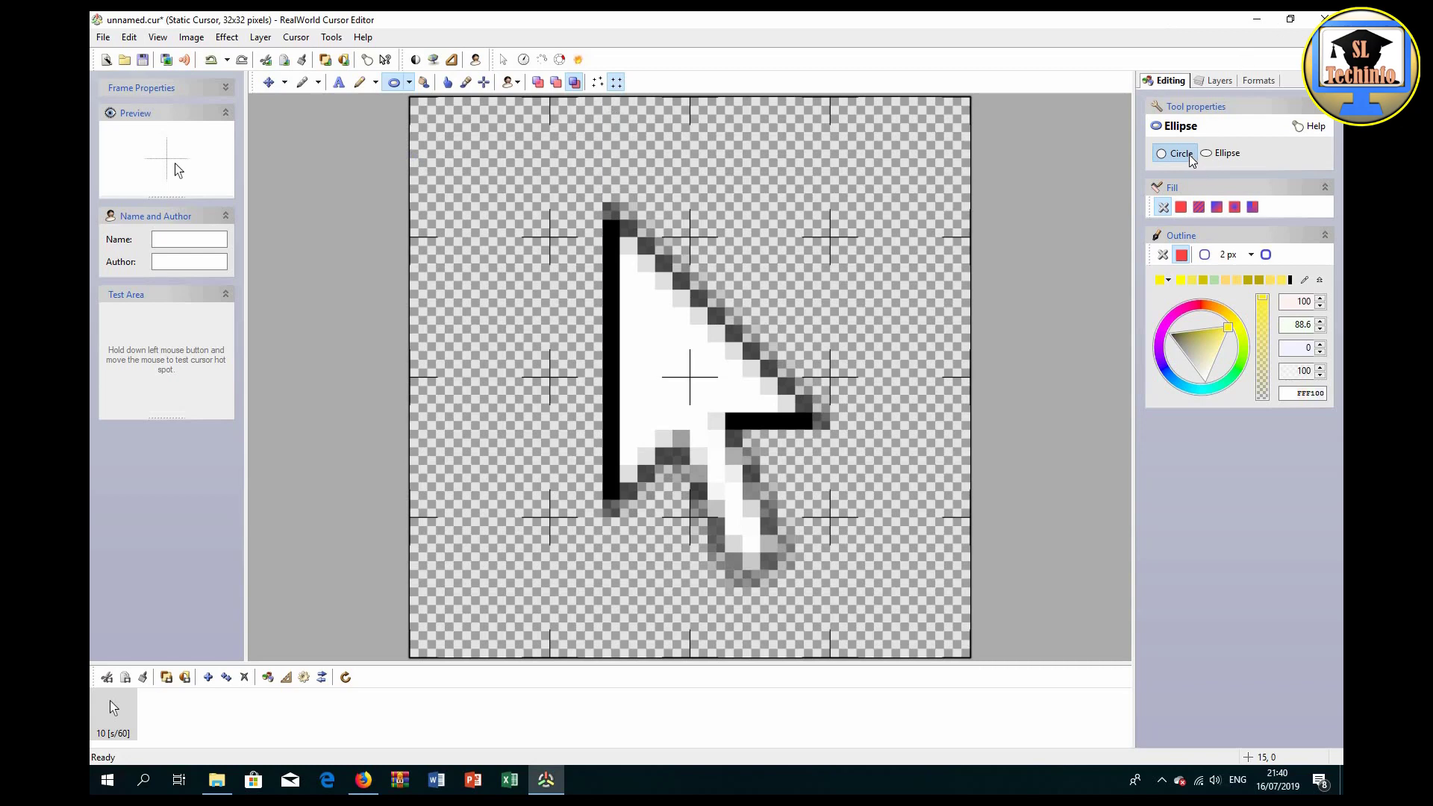
left_click(1181, 207)
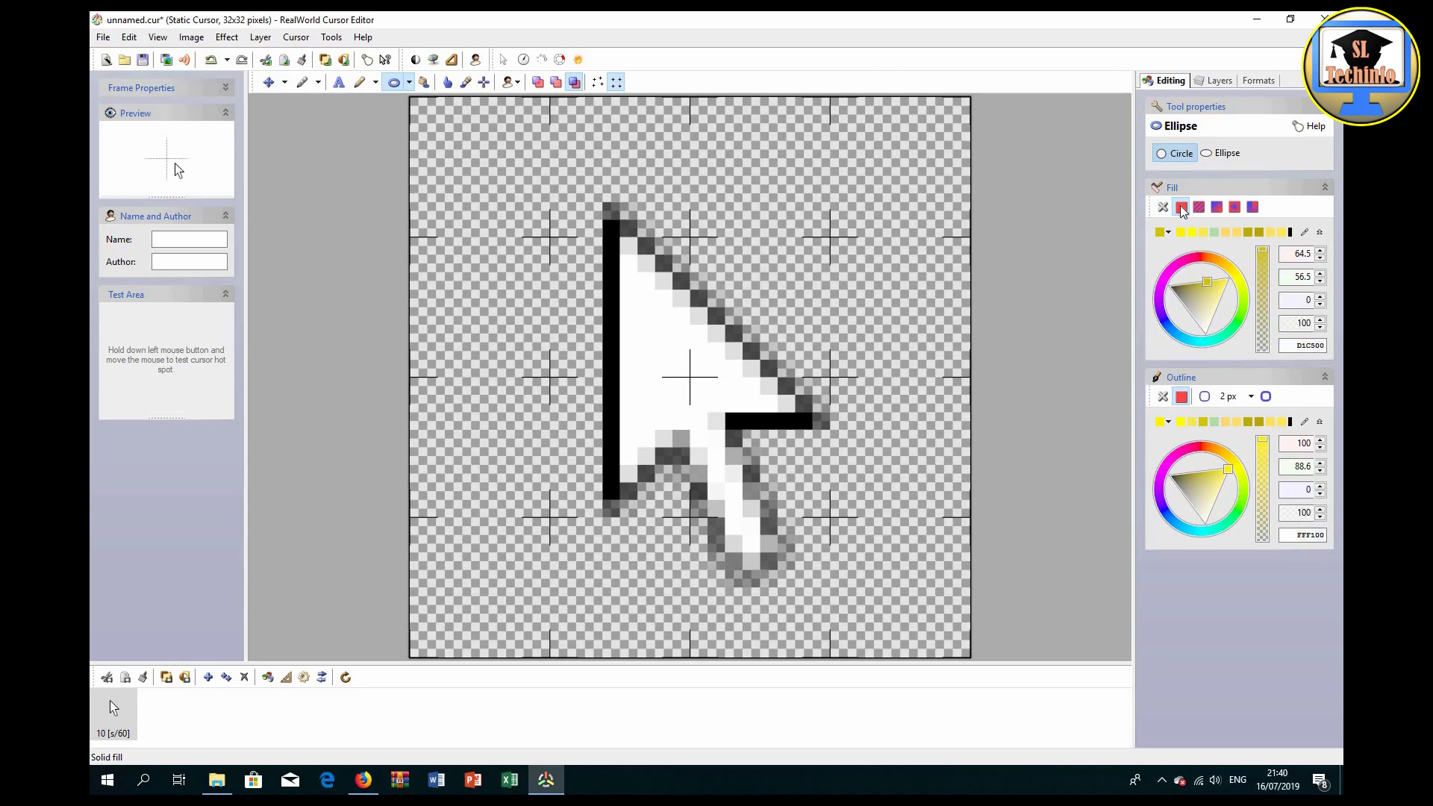
left_click(1163, 207)
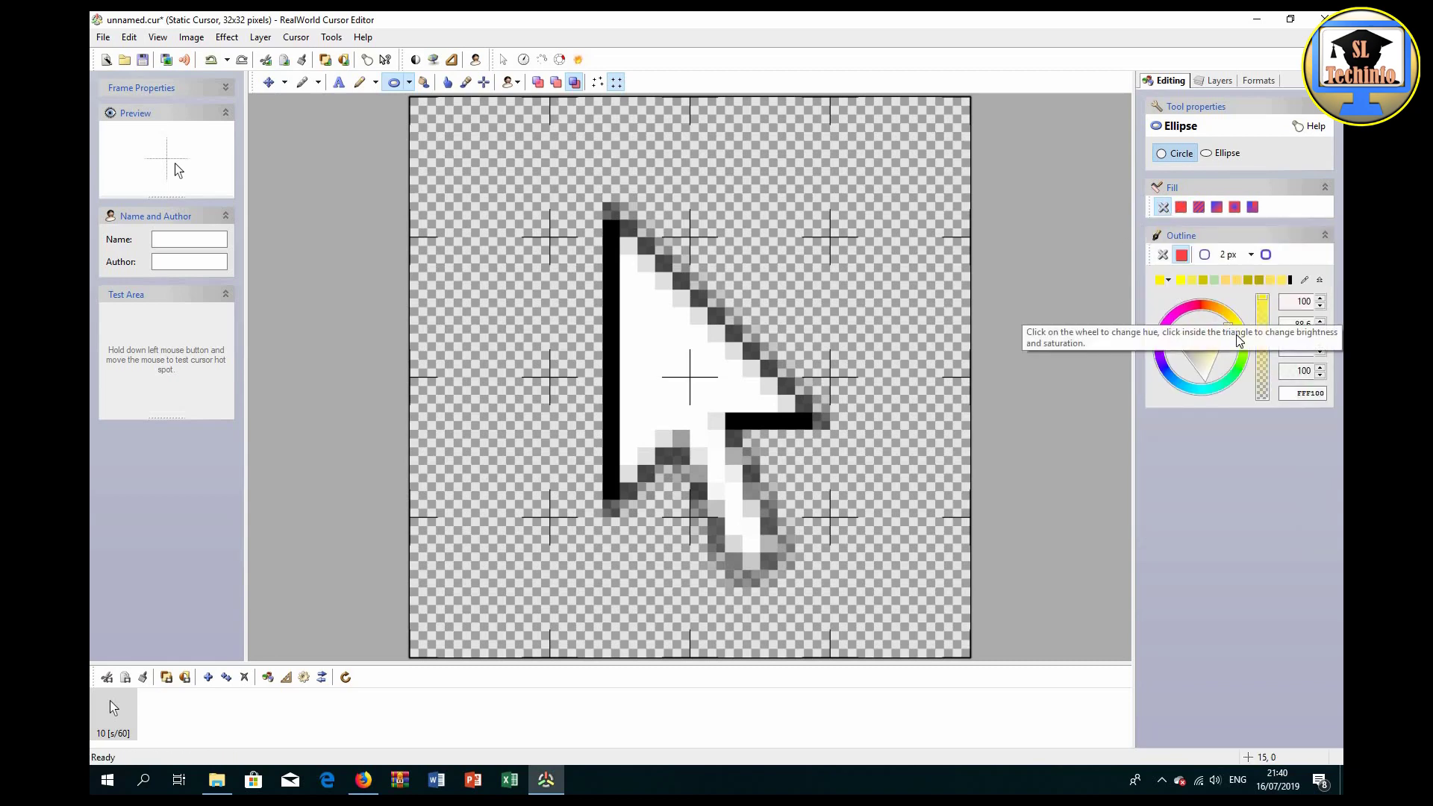
mouse_move(1231, 333)
left_mouse_down()
mouse_move(1243, 336)
mouse_move(1185, 319)
mouse_move(1170, 362)
mouse_move(1197, 386)
mouse_move(1234, 387)
mouse_move(1235, 325)
left_mouse_up()
left_click(1196, 311)
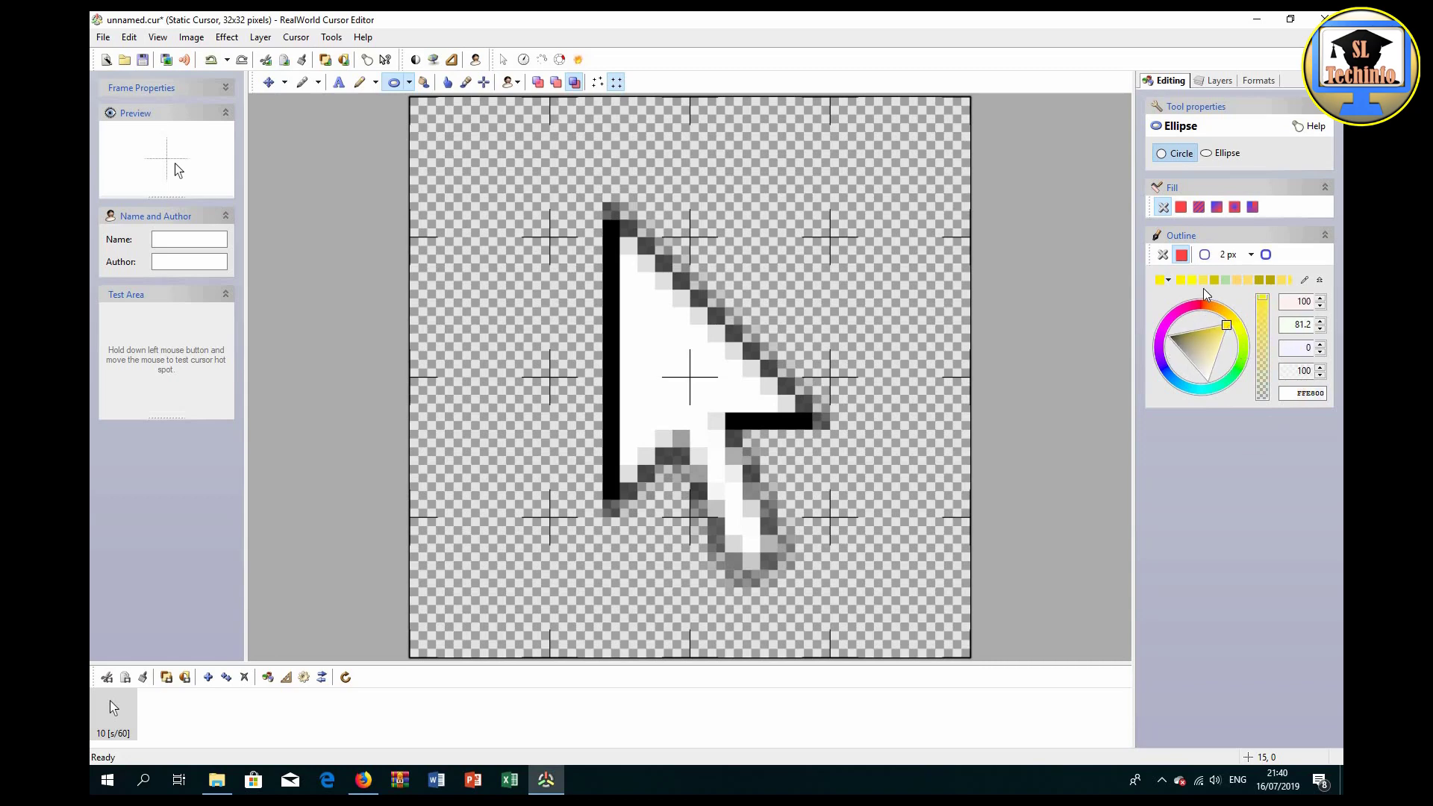
left_click(1169, 281)
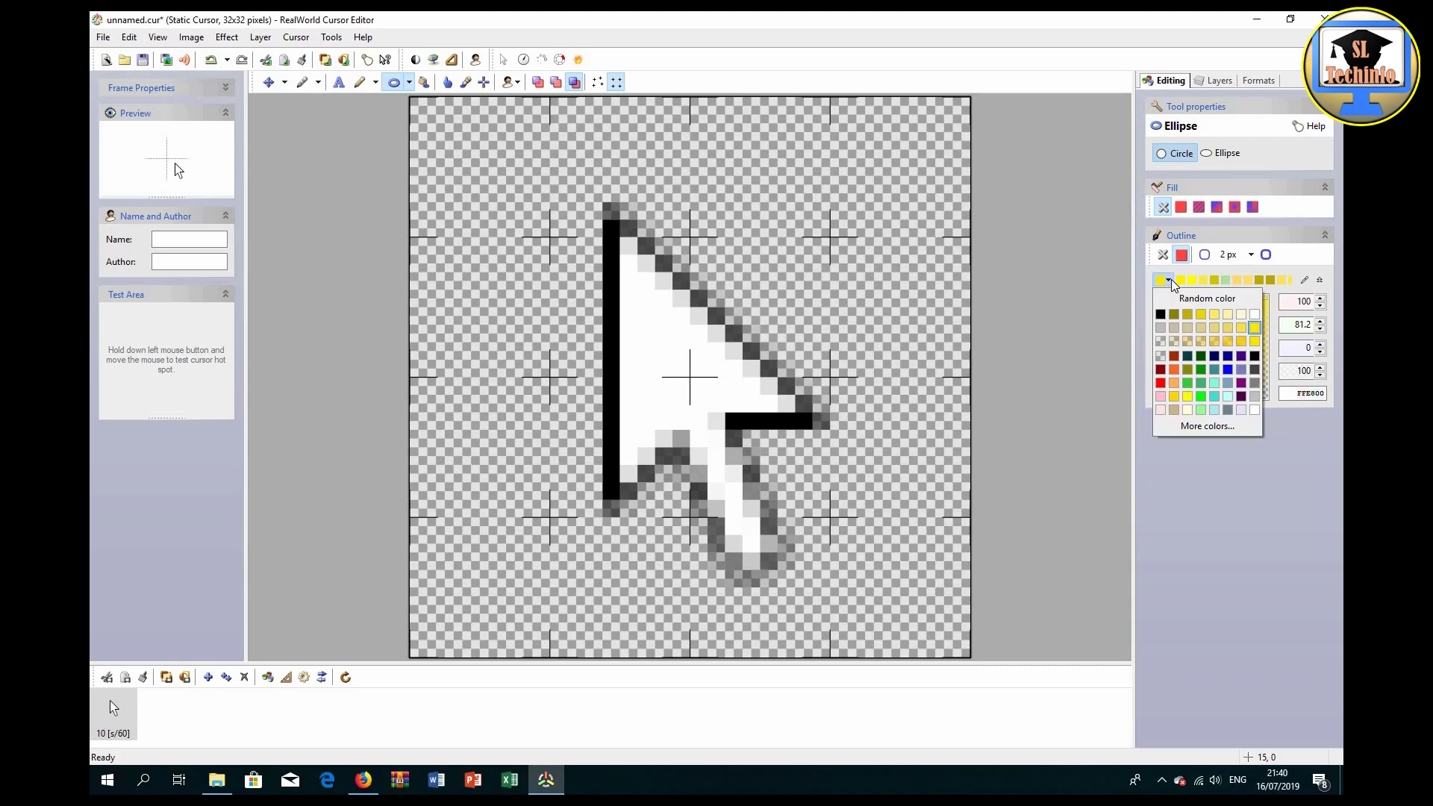
left_click(1187, 396)
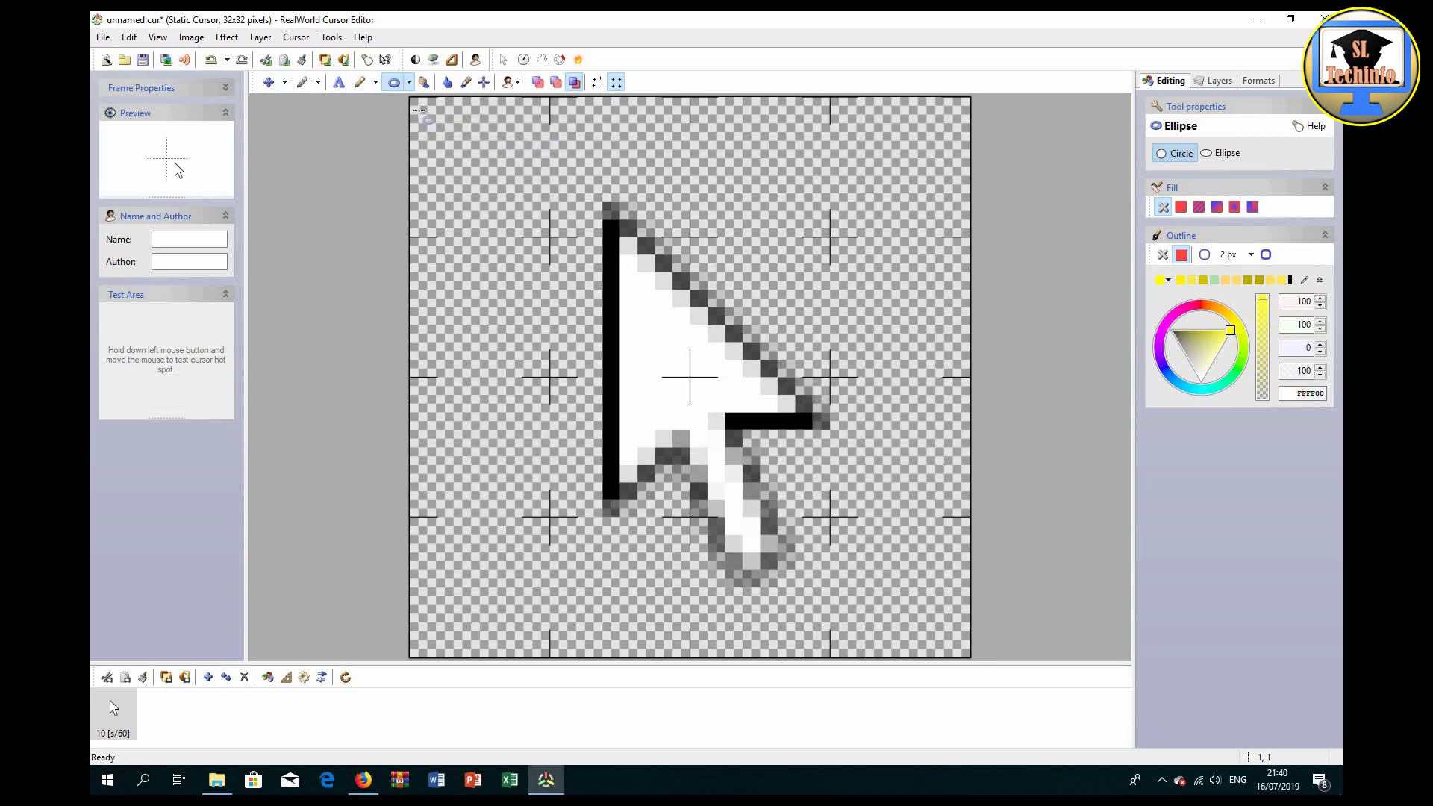
Drag a yellow circle around the arrow, then tint the ring slightly toward orange.
left_click_drag(421, 110, 965, 728)
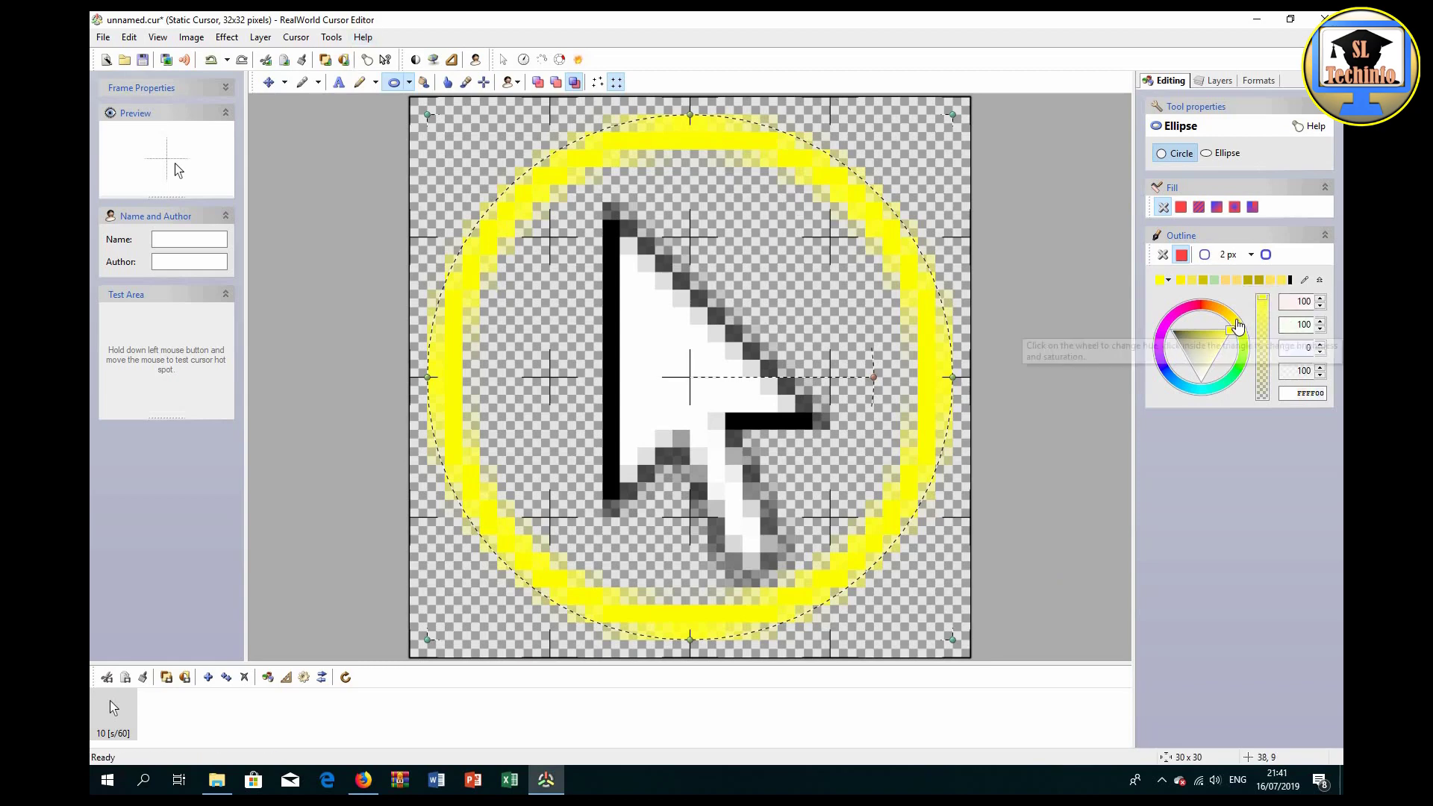
mouse_move(1230, 329)
left_mouse_down()
mouse_move(1183, 319)
mouse_move(1162, 363)
mouse_move(1210, 395)
mouse_move(1240, 362)
mouse_move(1237, 329)
left_mouse_up()
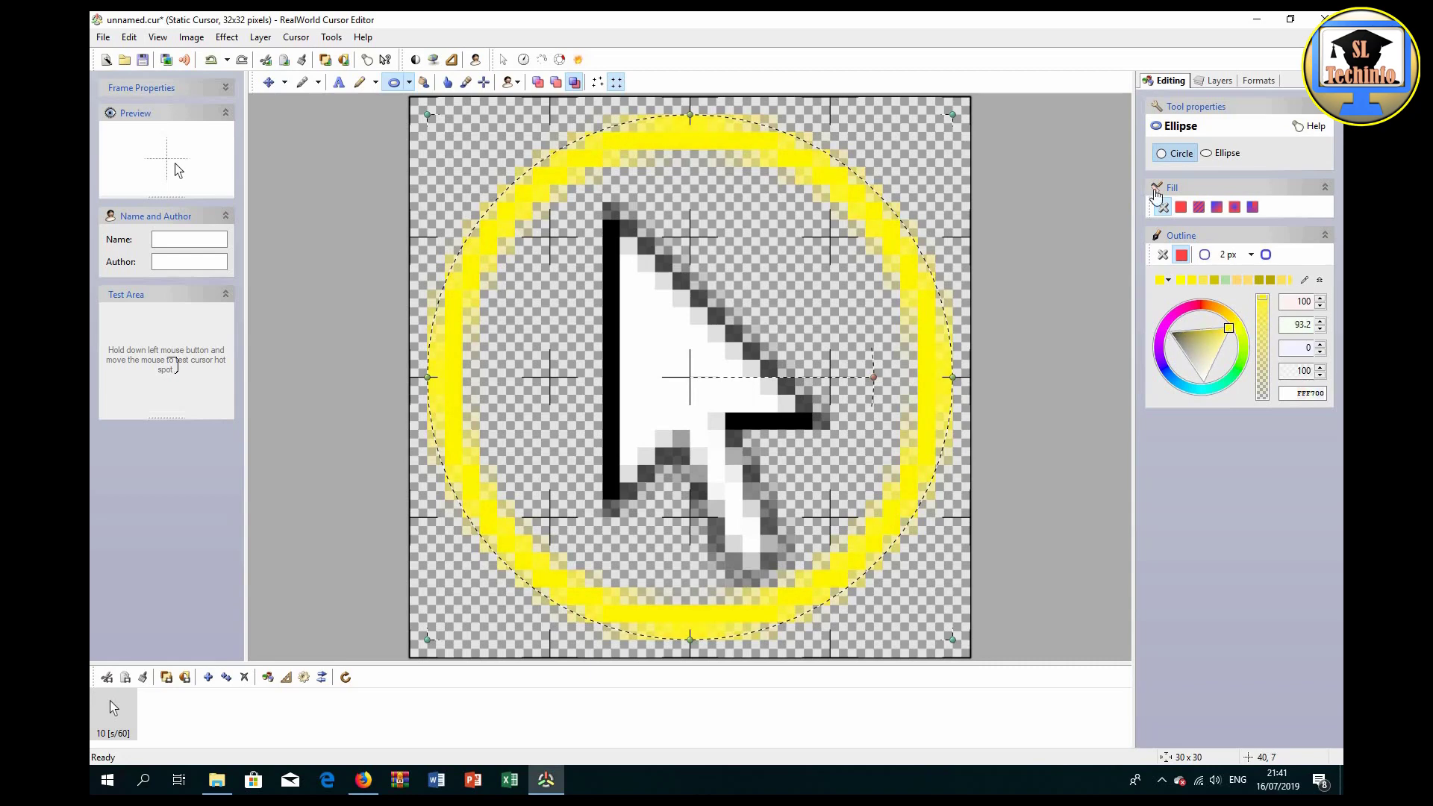
left_click(1181, 208)
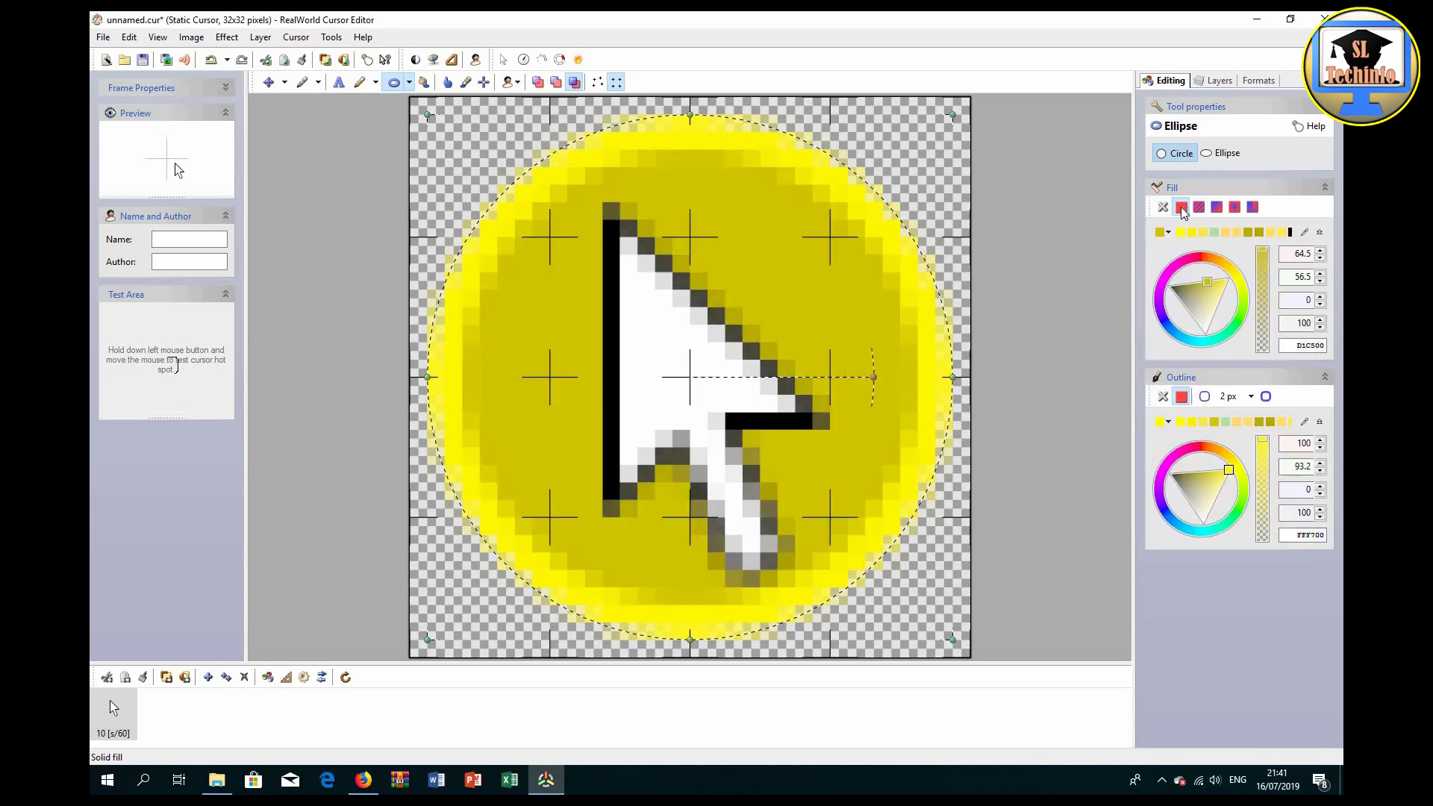
left_click(1199, 208)
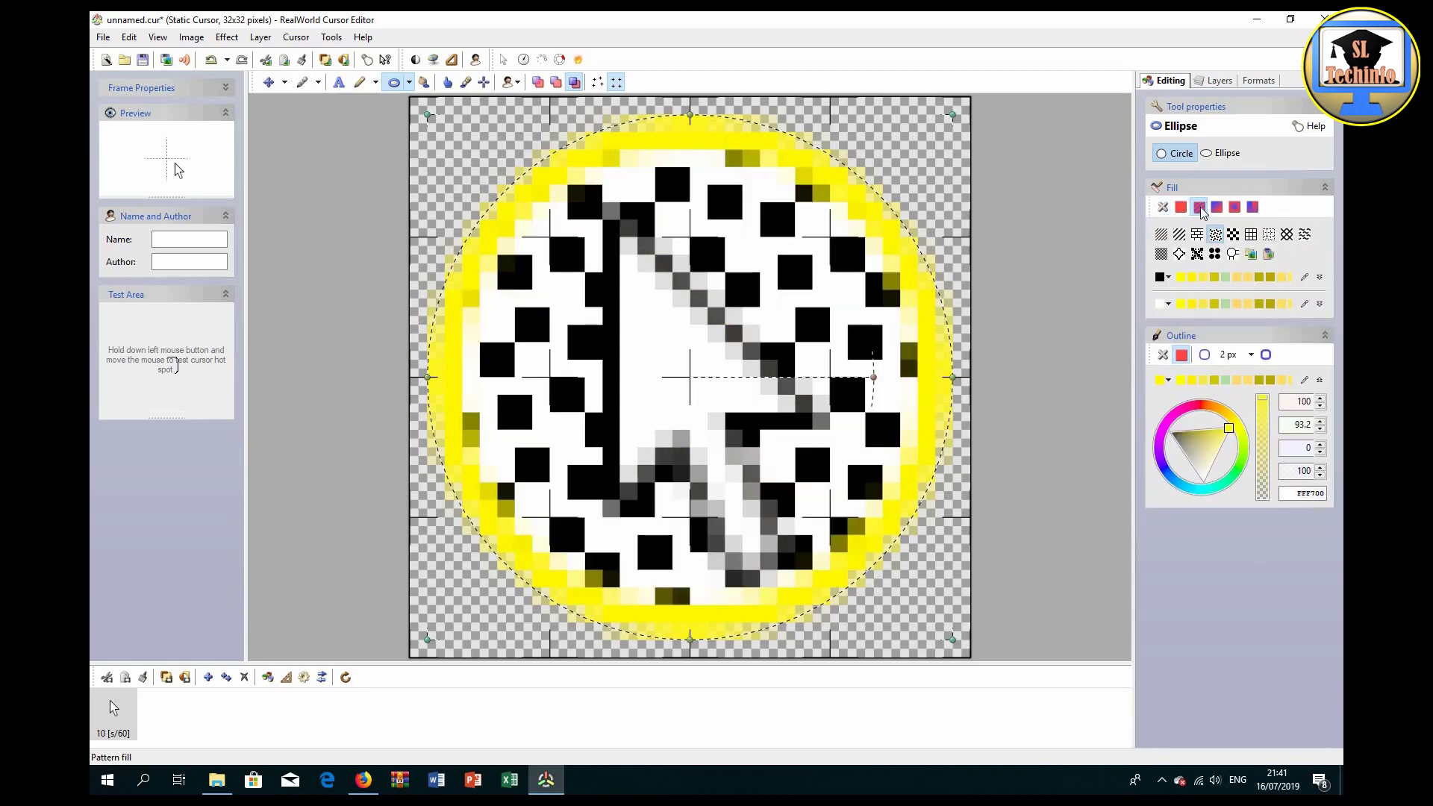
left_click(1216, 208)
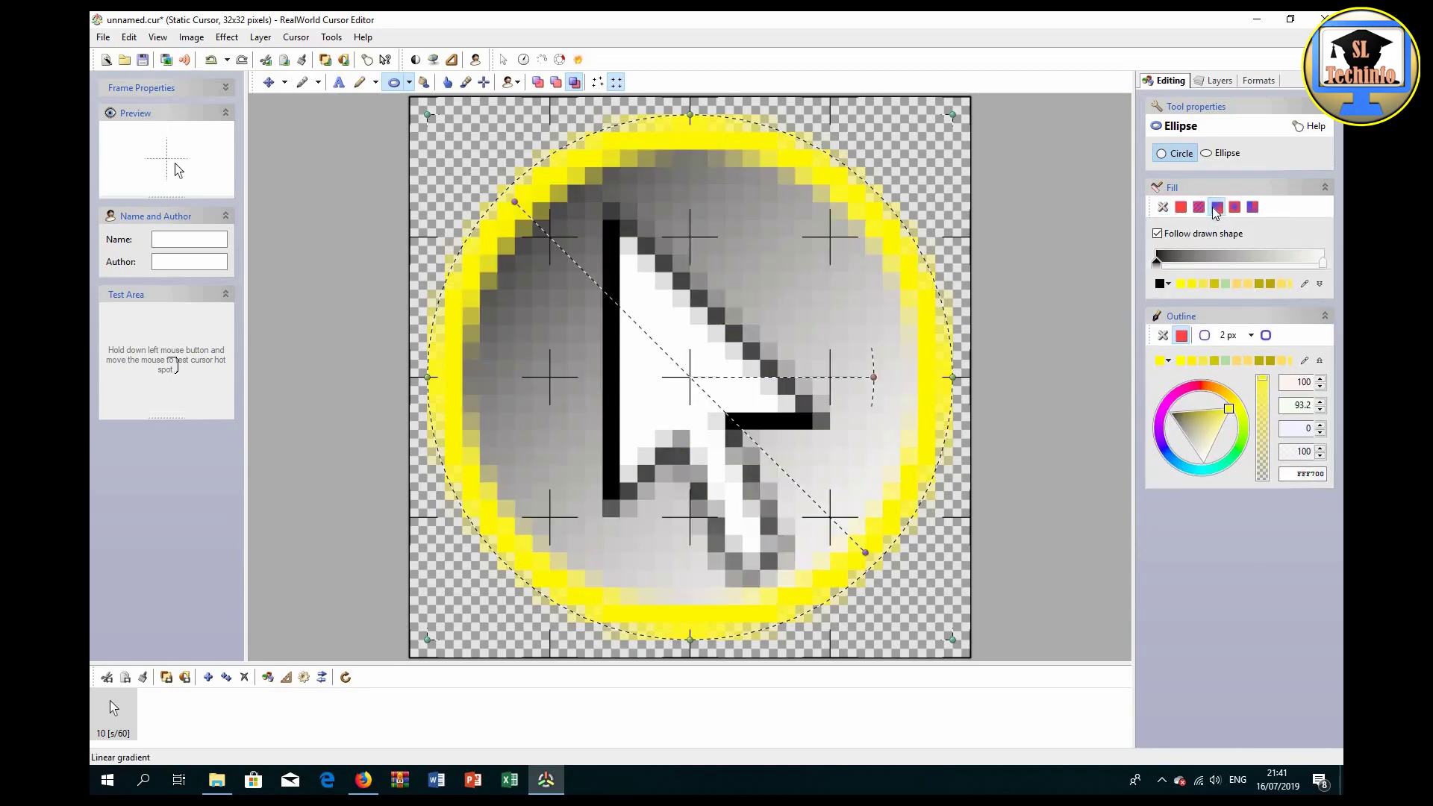
left_click(1233, 209)
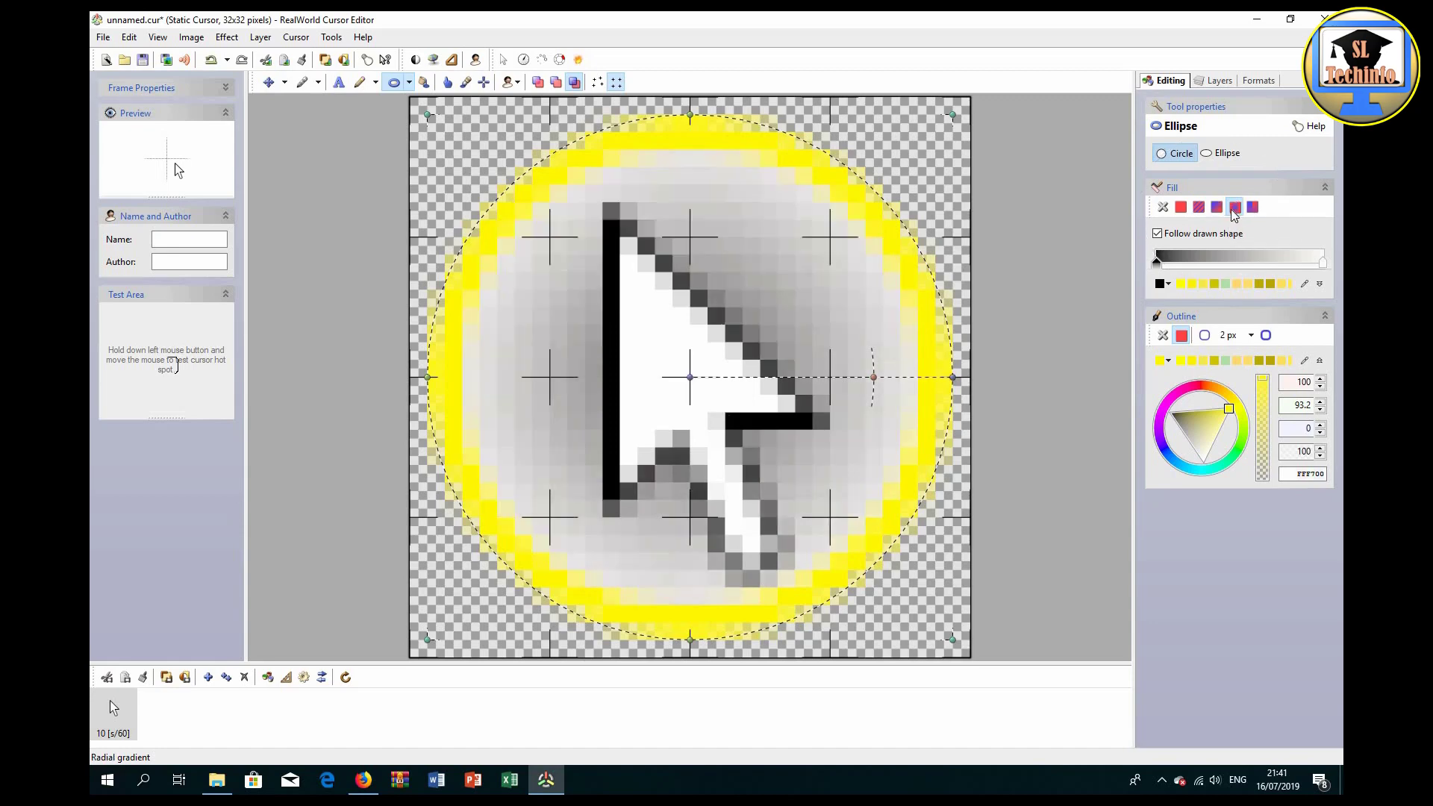
left_click(1253, 208)
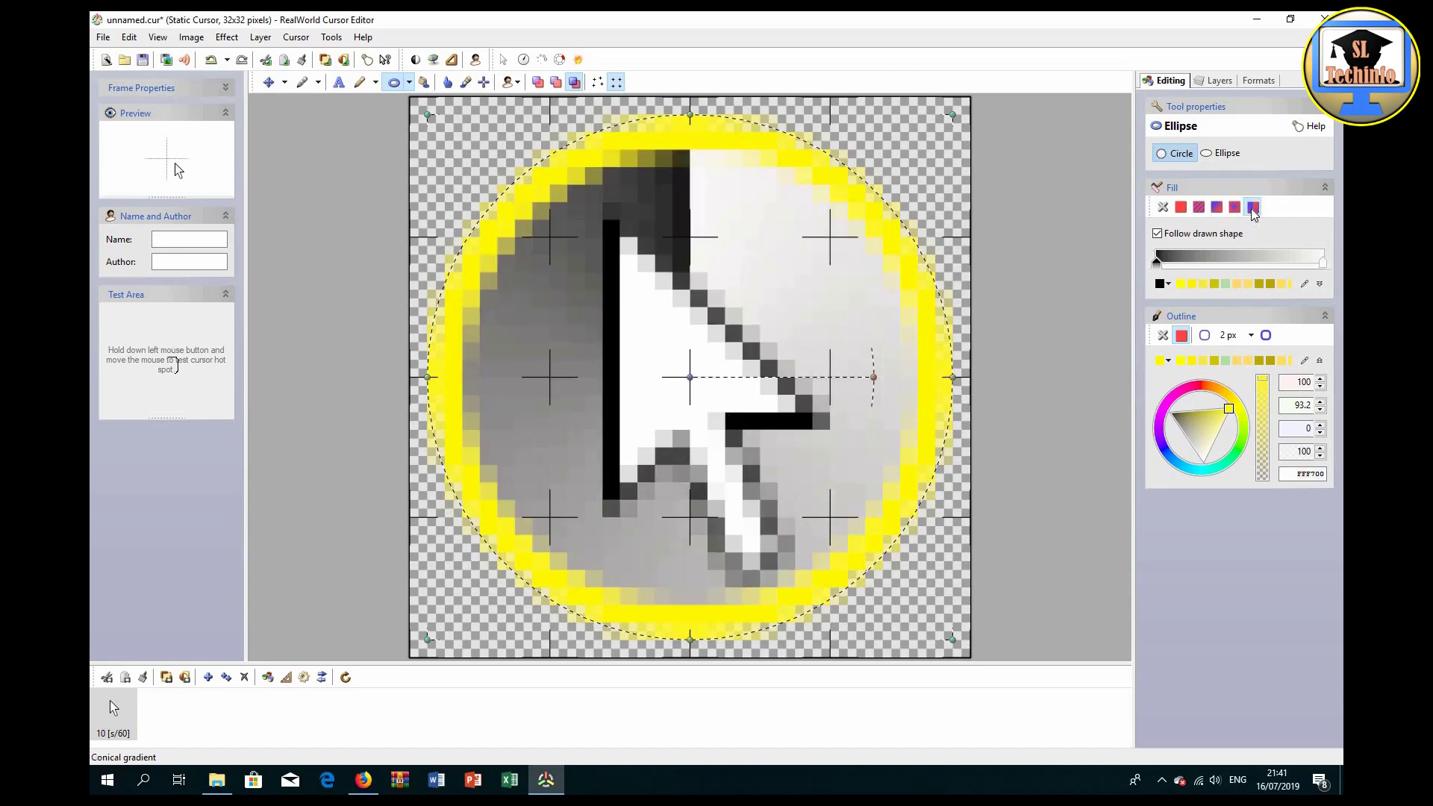
left_click(1181, 208)
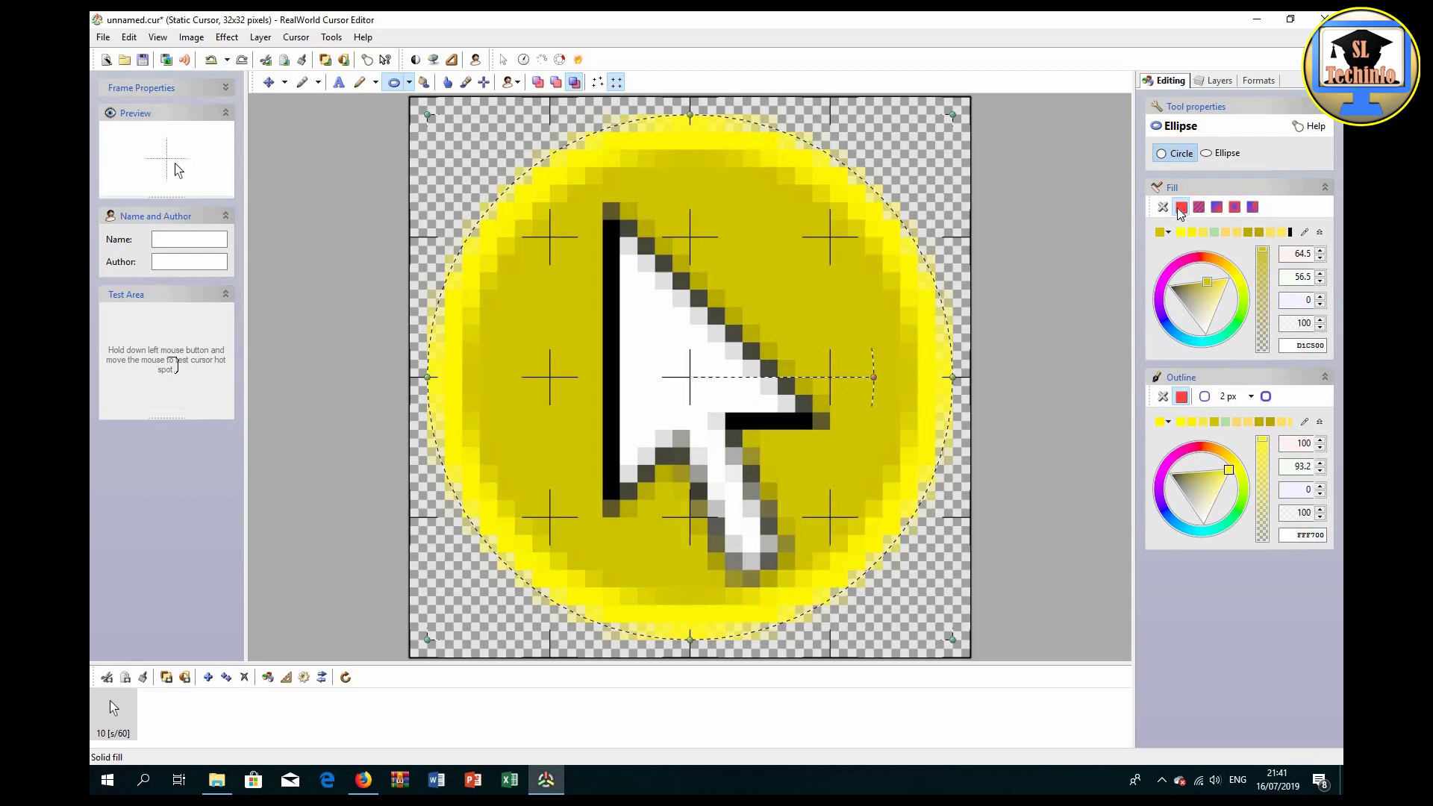
left_click(1164, 209)
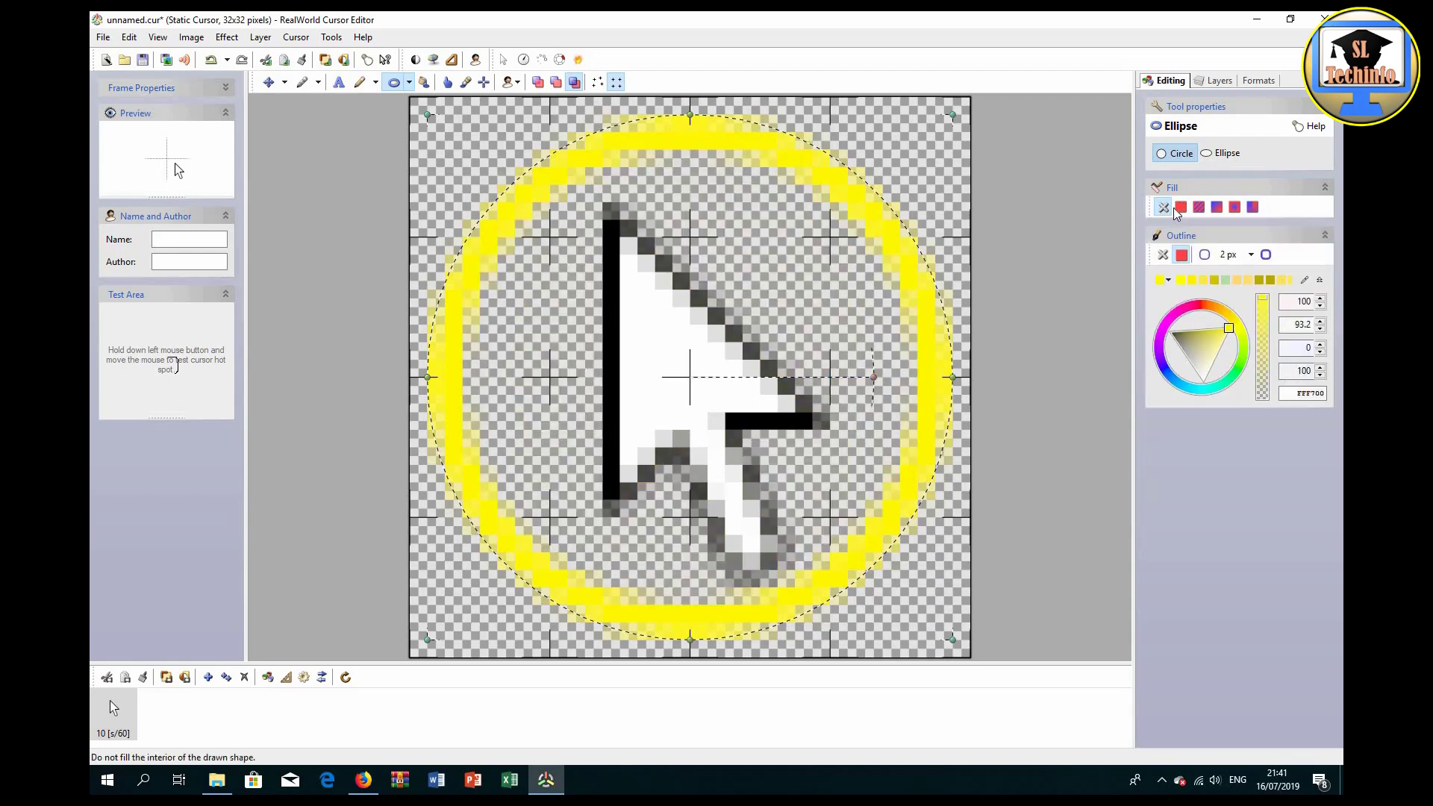
Save the cursor to the Desktop as Cursor 01.cur via Save as.
left_click(103, 39)
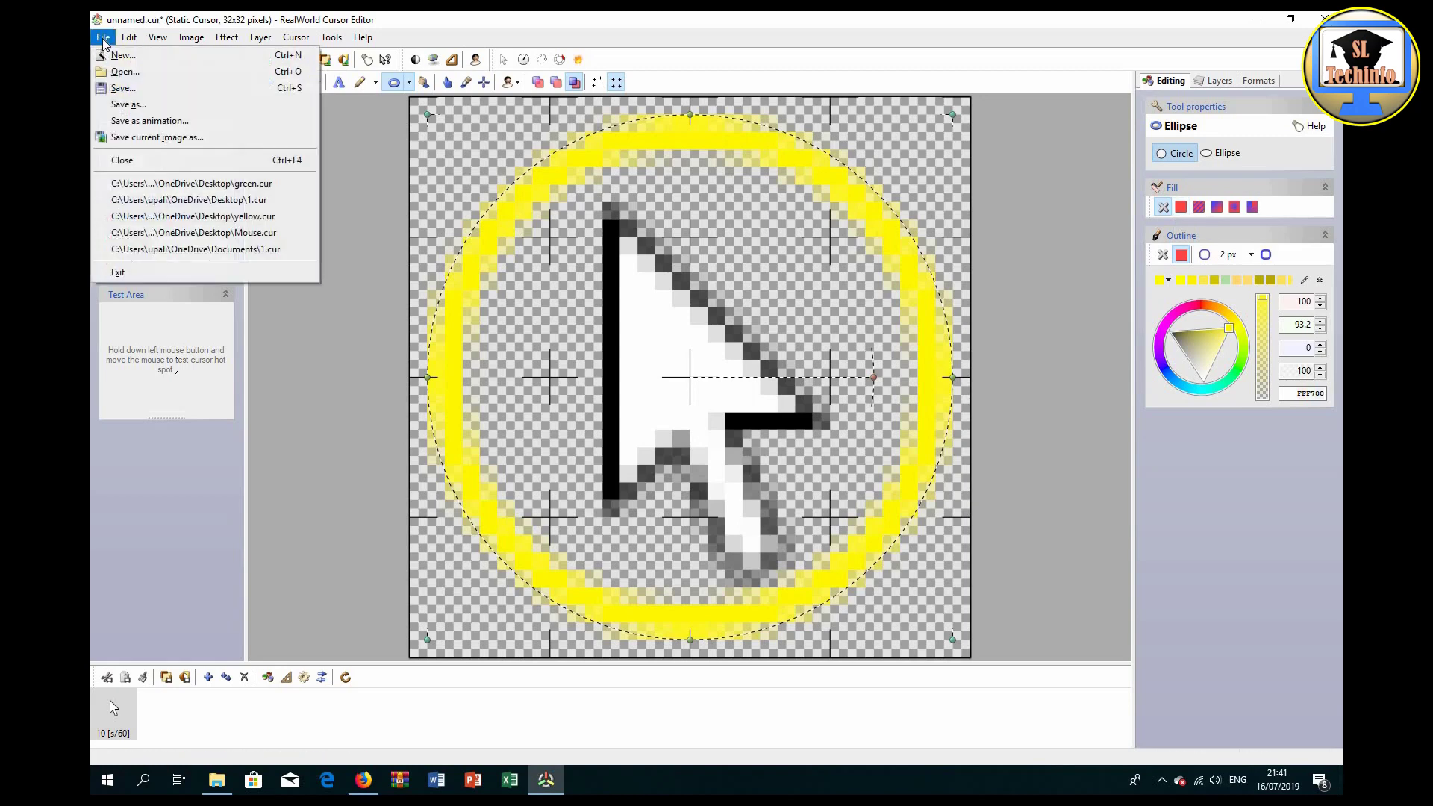
left_click(125, 104)
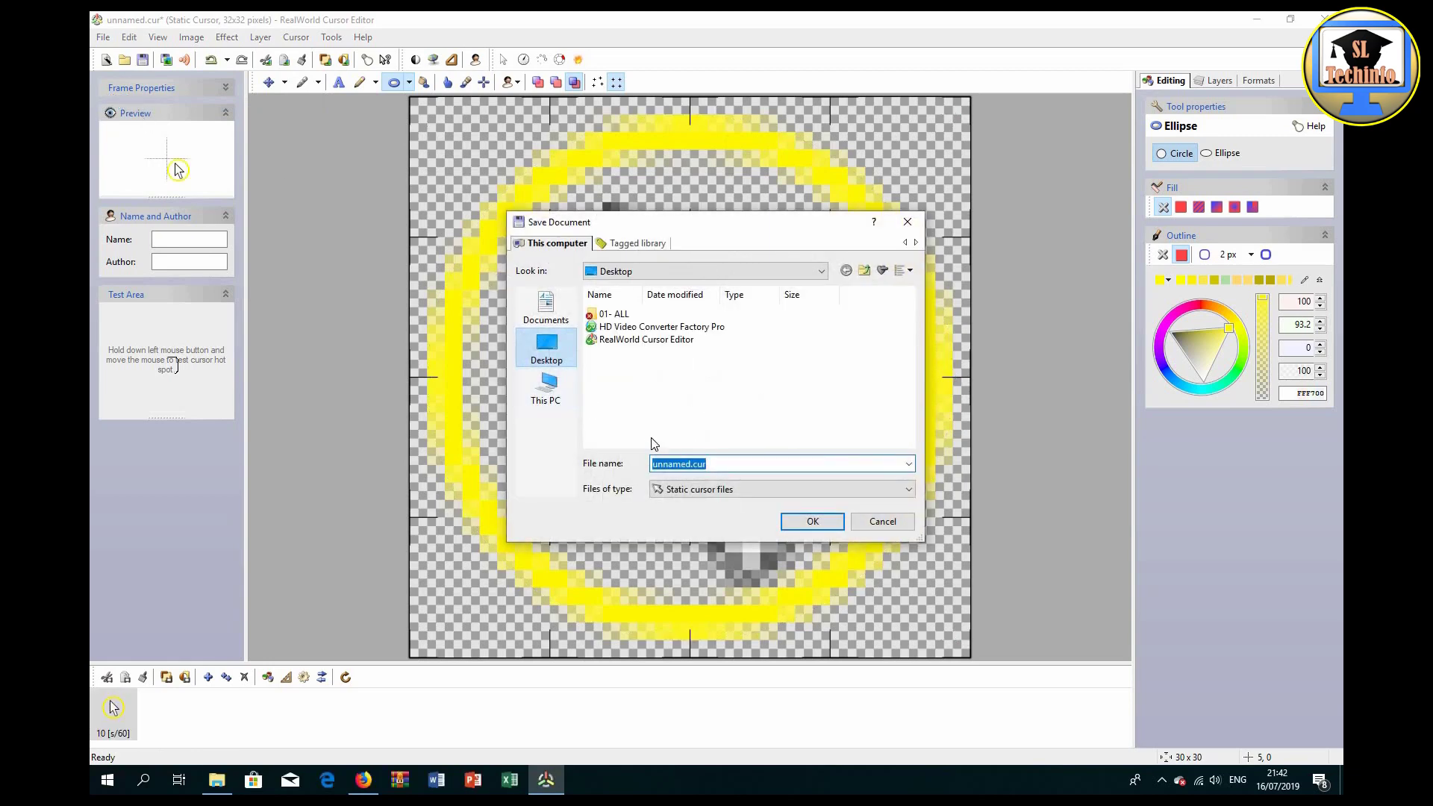
type("Cursor 01")
left_click(811, 521)
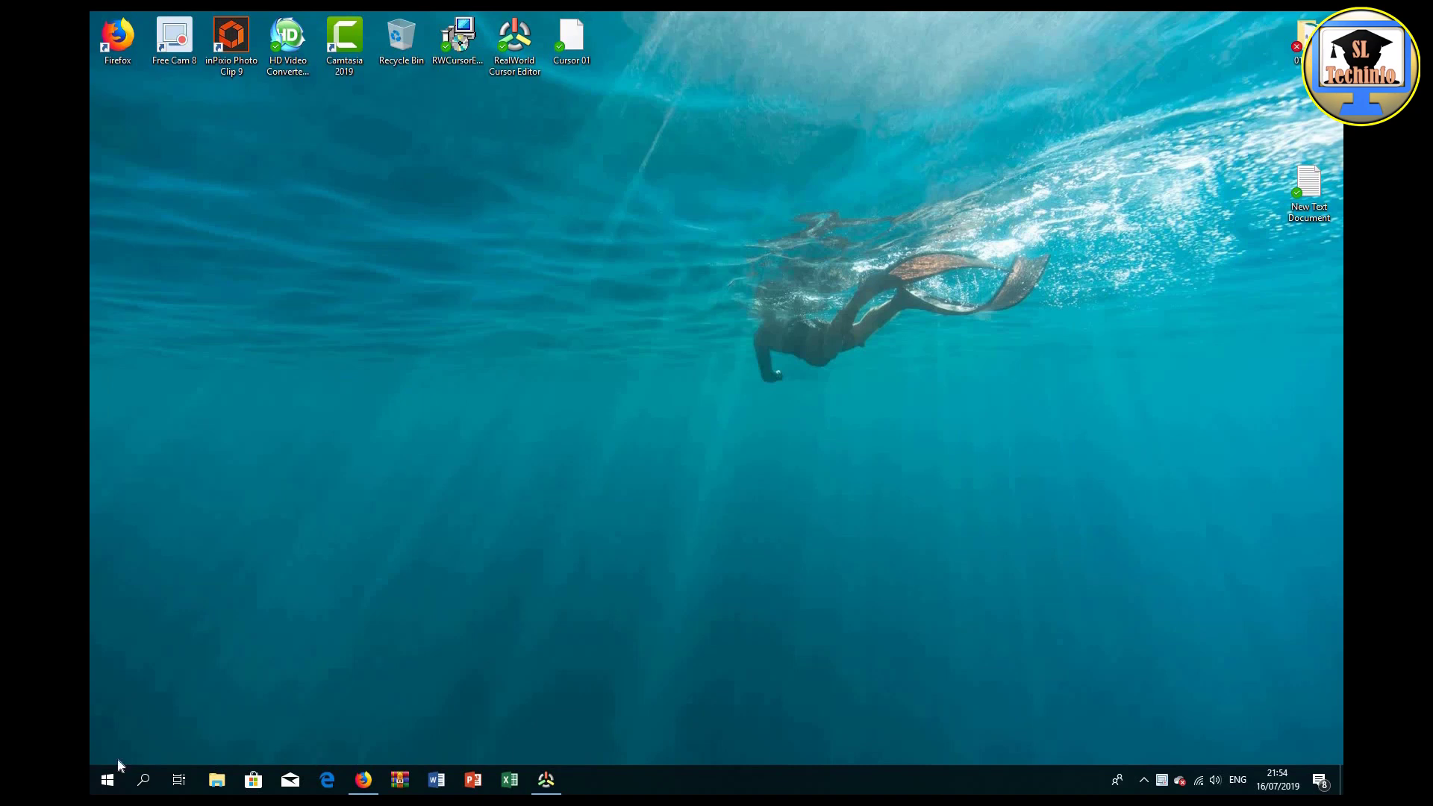
Go from the desktop's Personalize settings through Devices > Mouse to Additional mouse options.
right_click(634, 430)
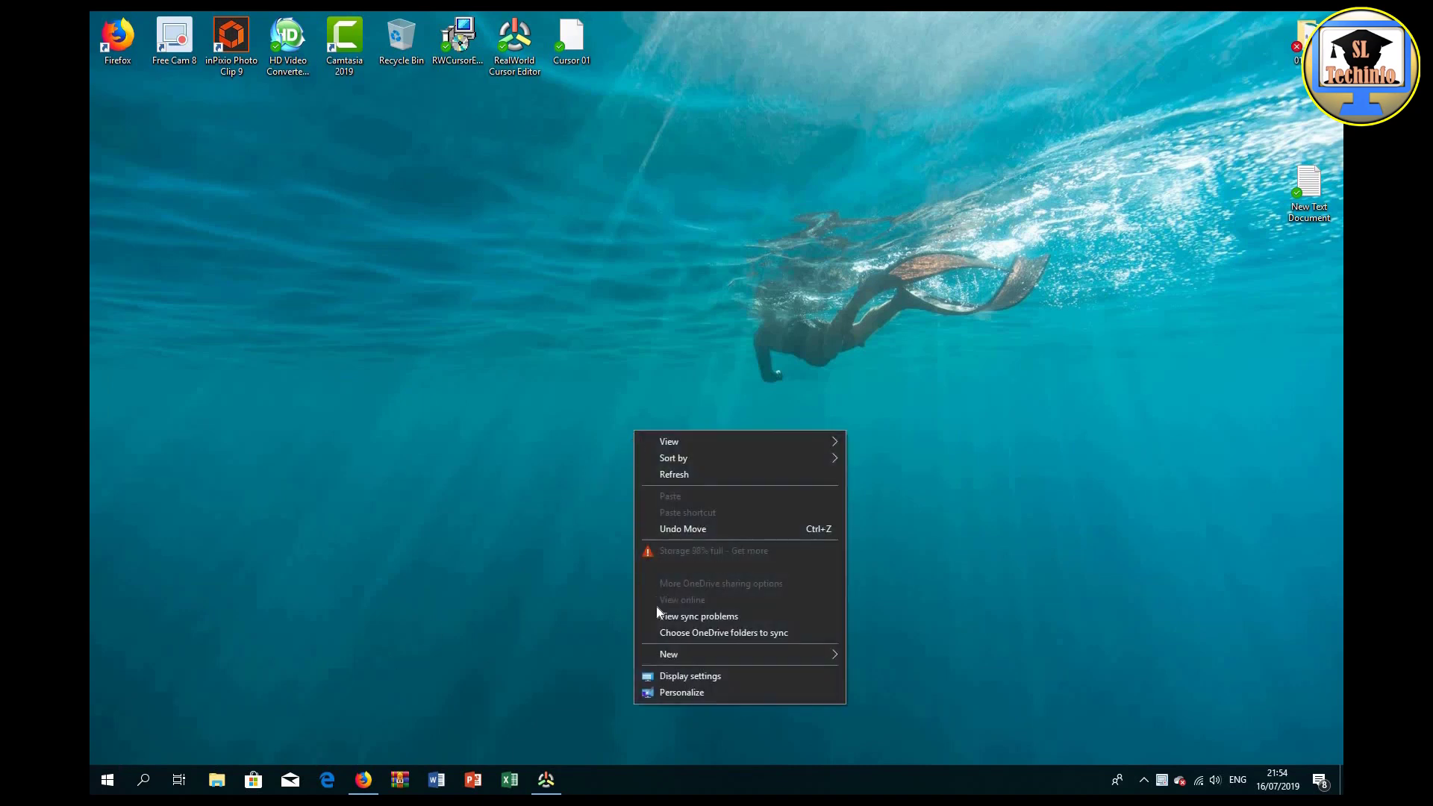
left_click(672, 691)
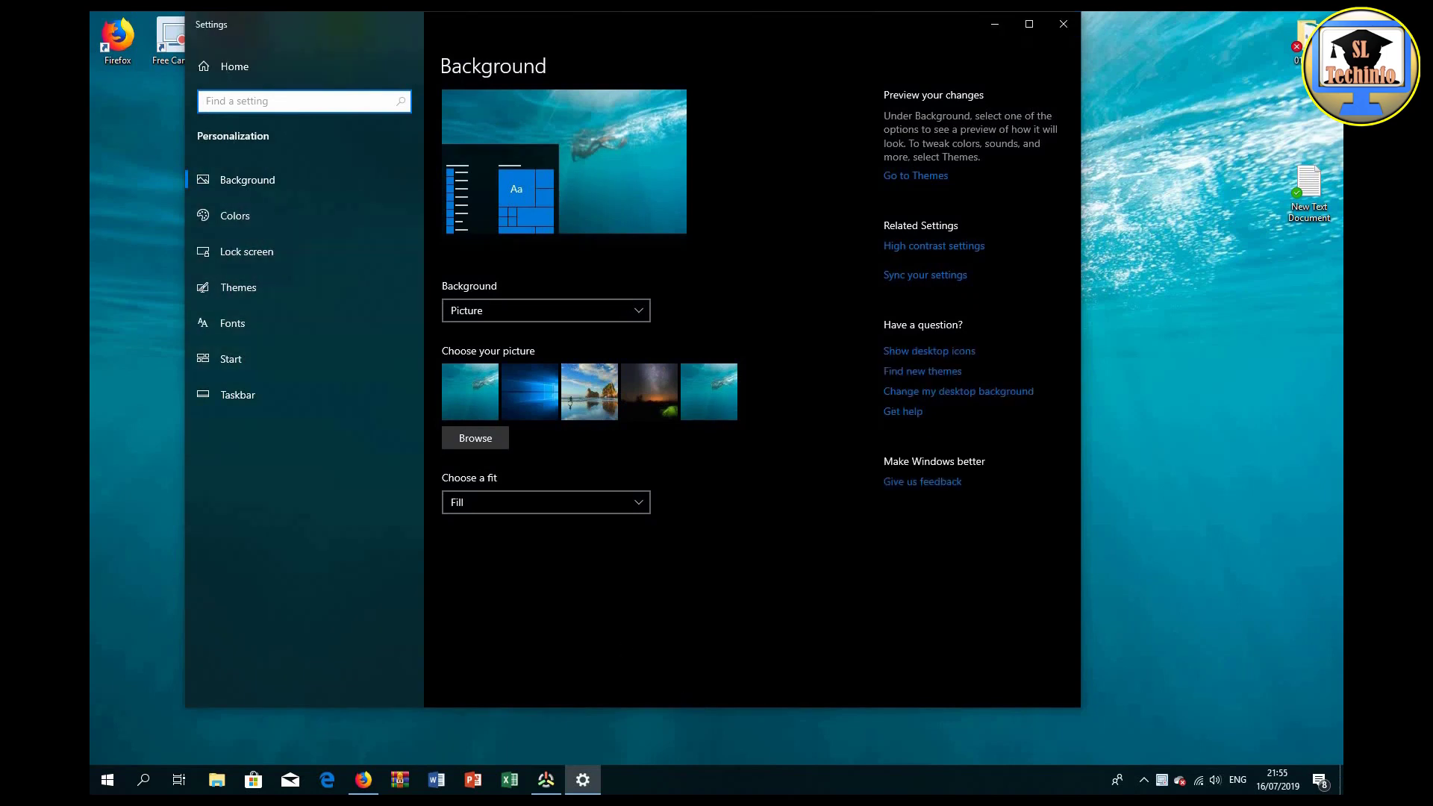
left_click(234, 68)
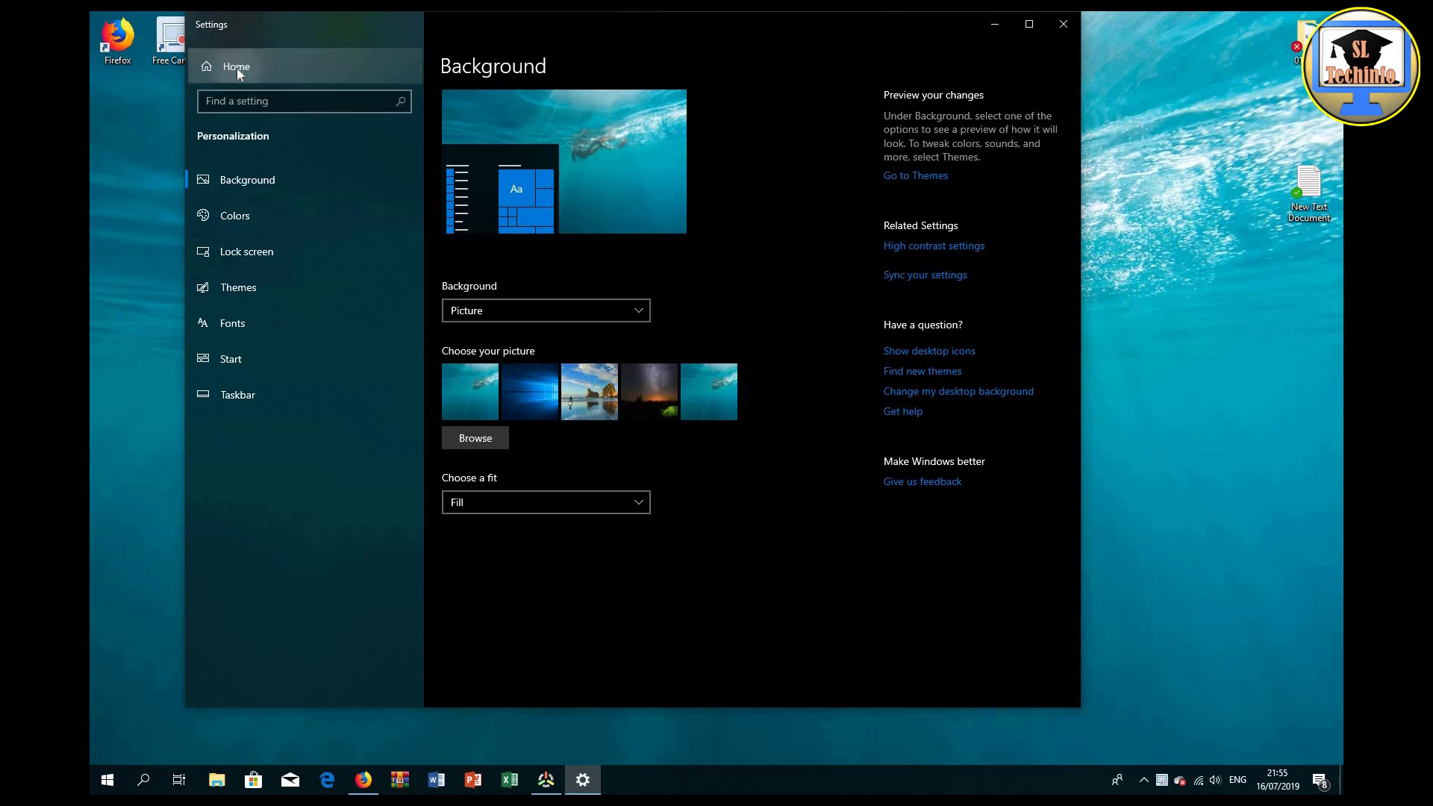
left_click(507, 192)
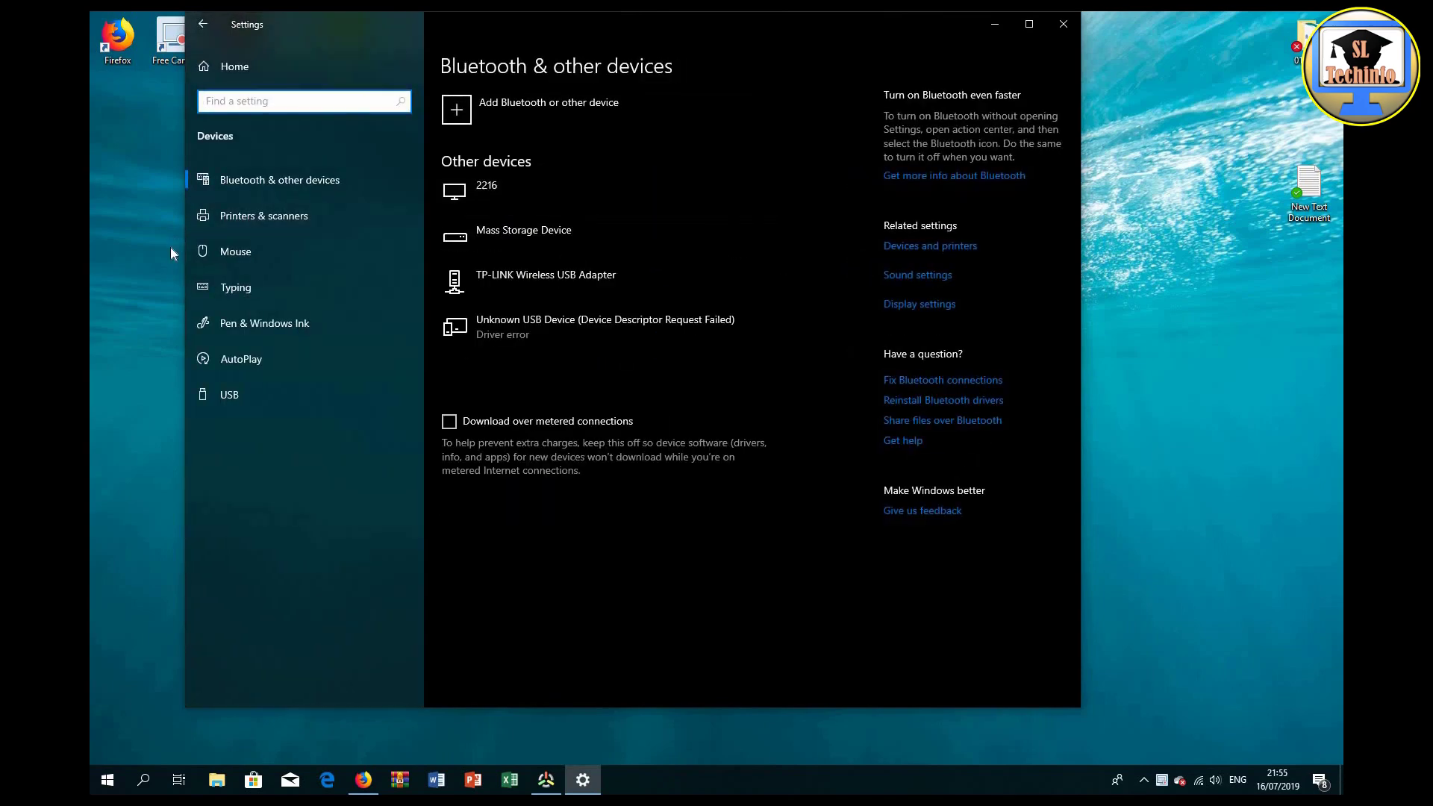
left_click(236, 254)
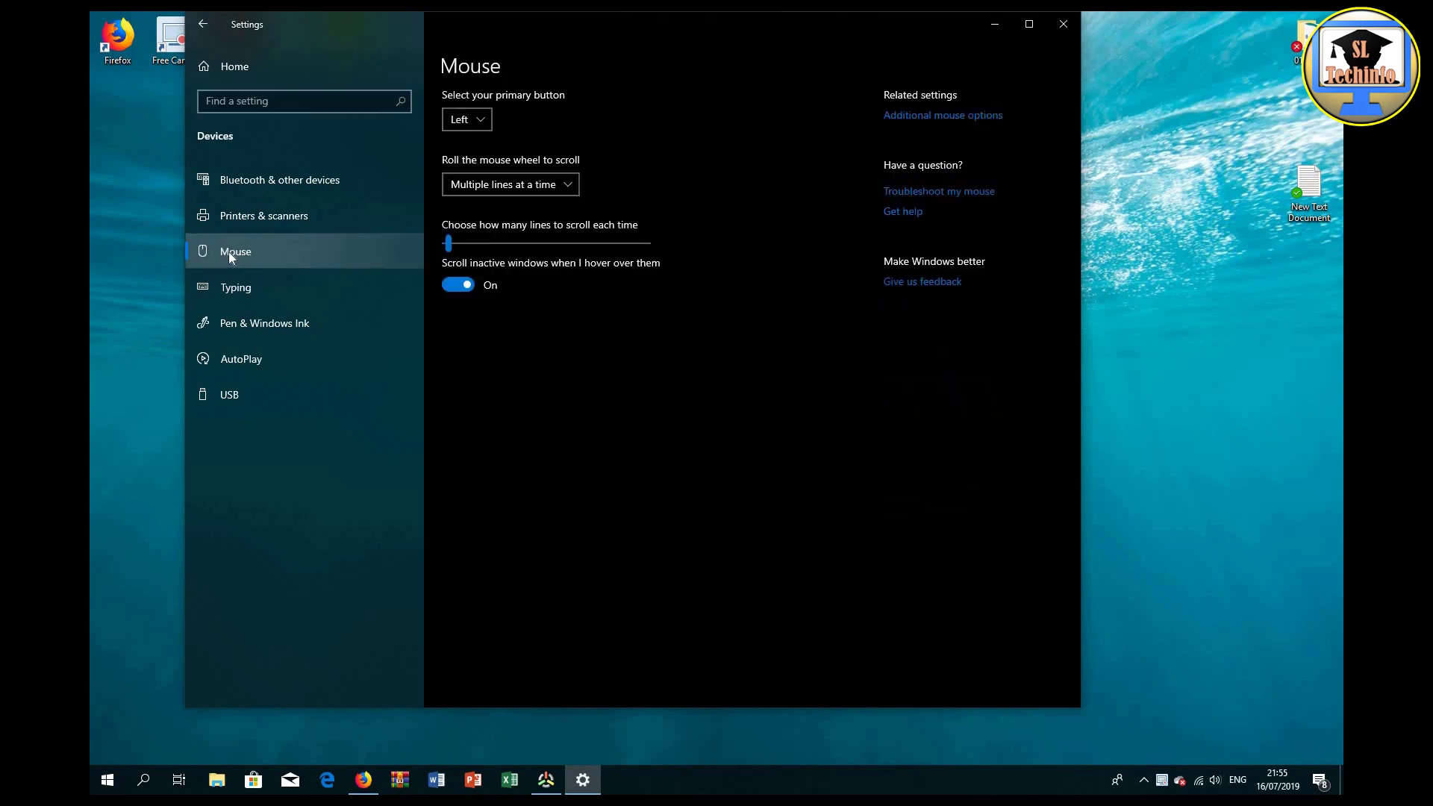
left_click(938, 120)
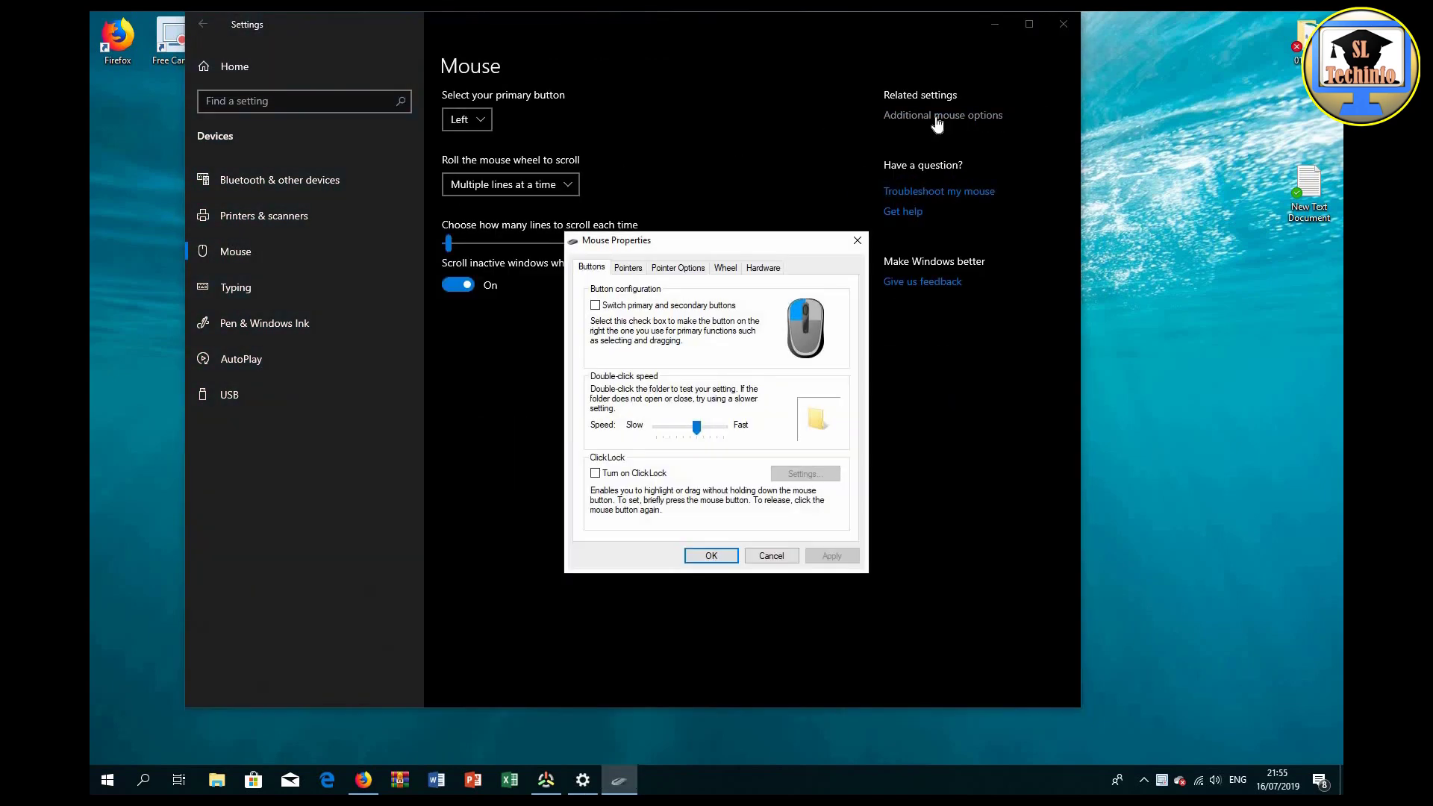
On the Pointers tab, assign Cursor 01.cur as the Normal Select pointer.
left_click(628, 270)
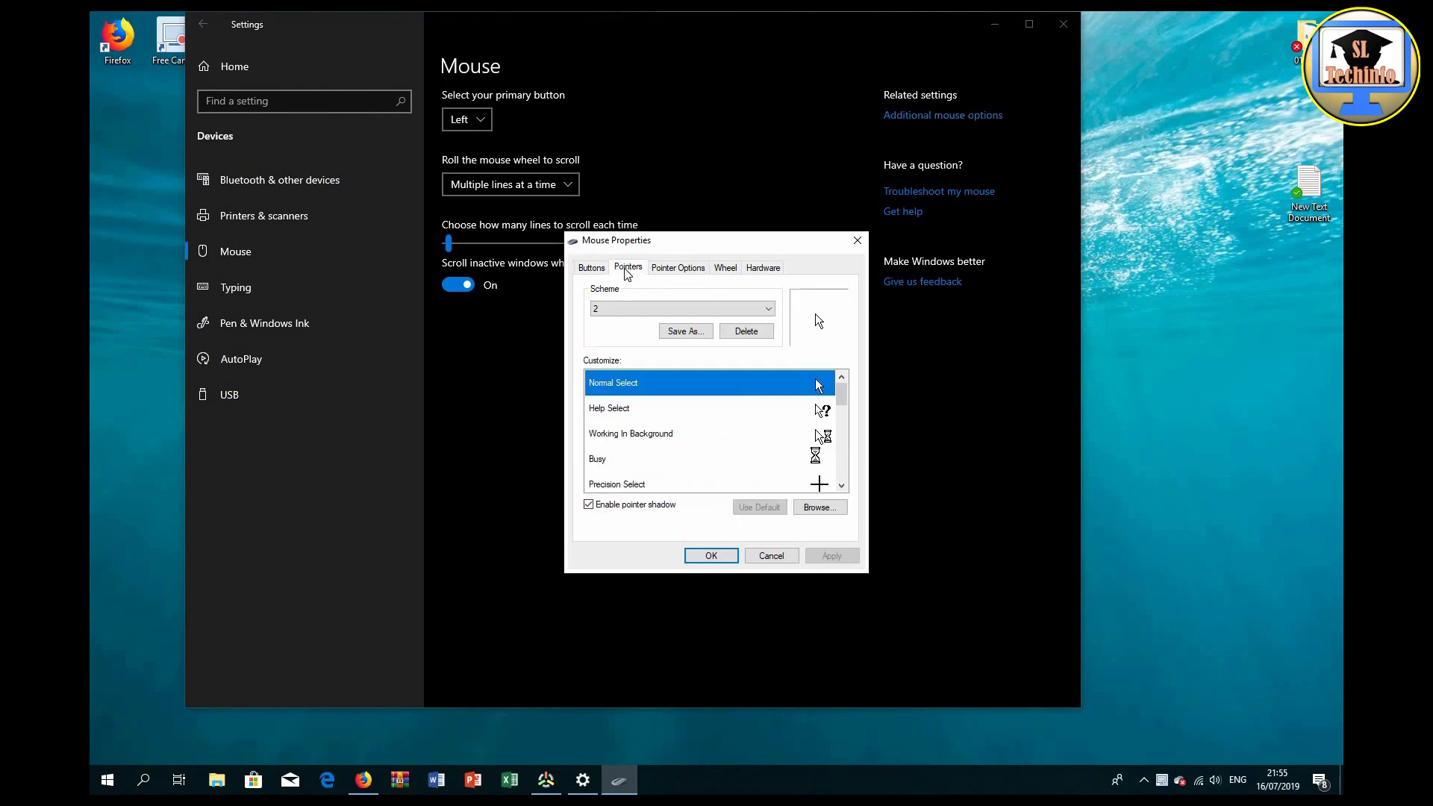
left_click(828, 512)
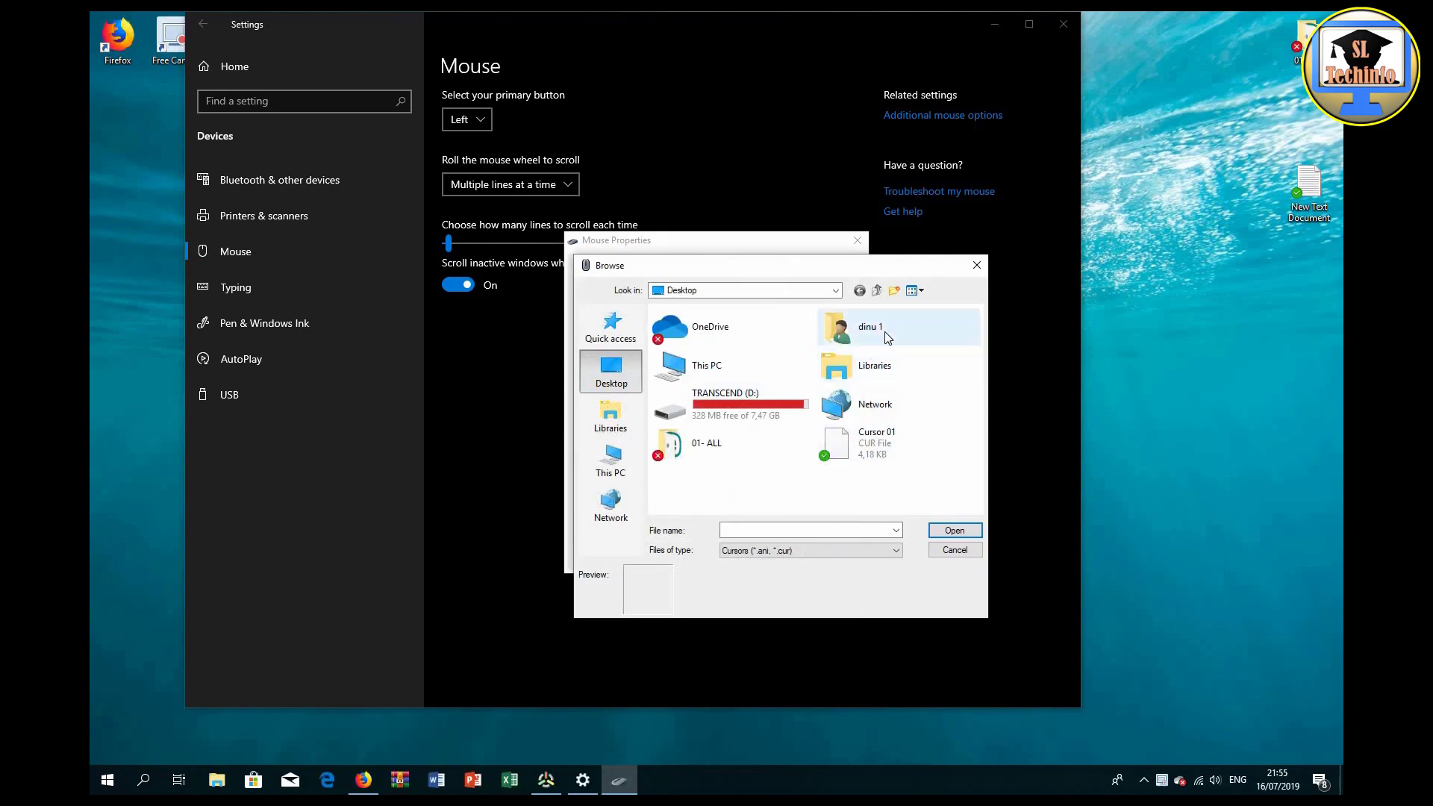
left_click(867, 442)
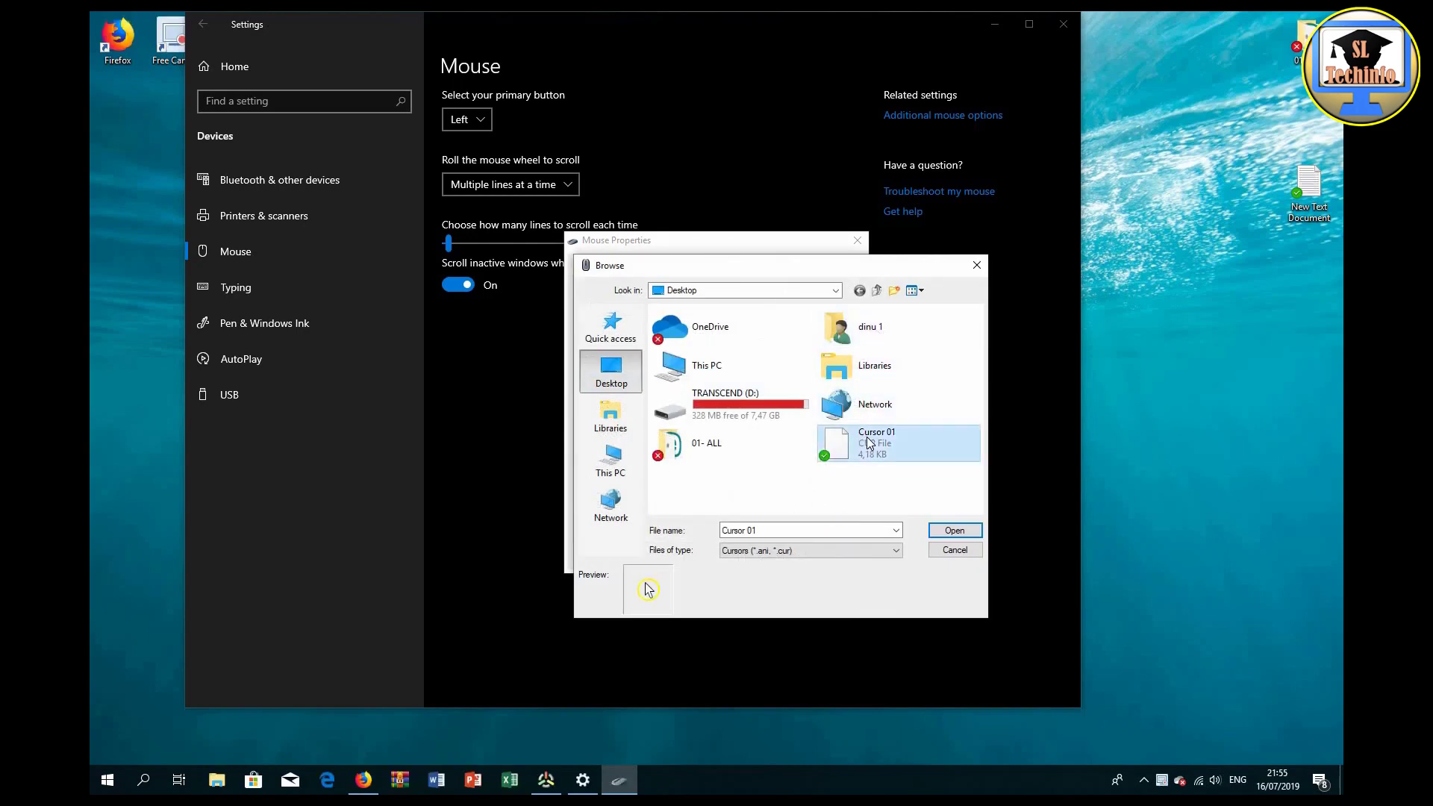
left_click(944, 533)
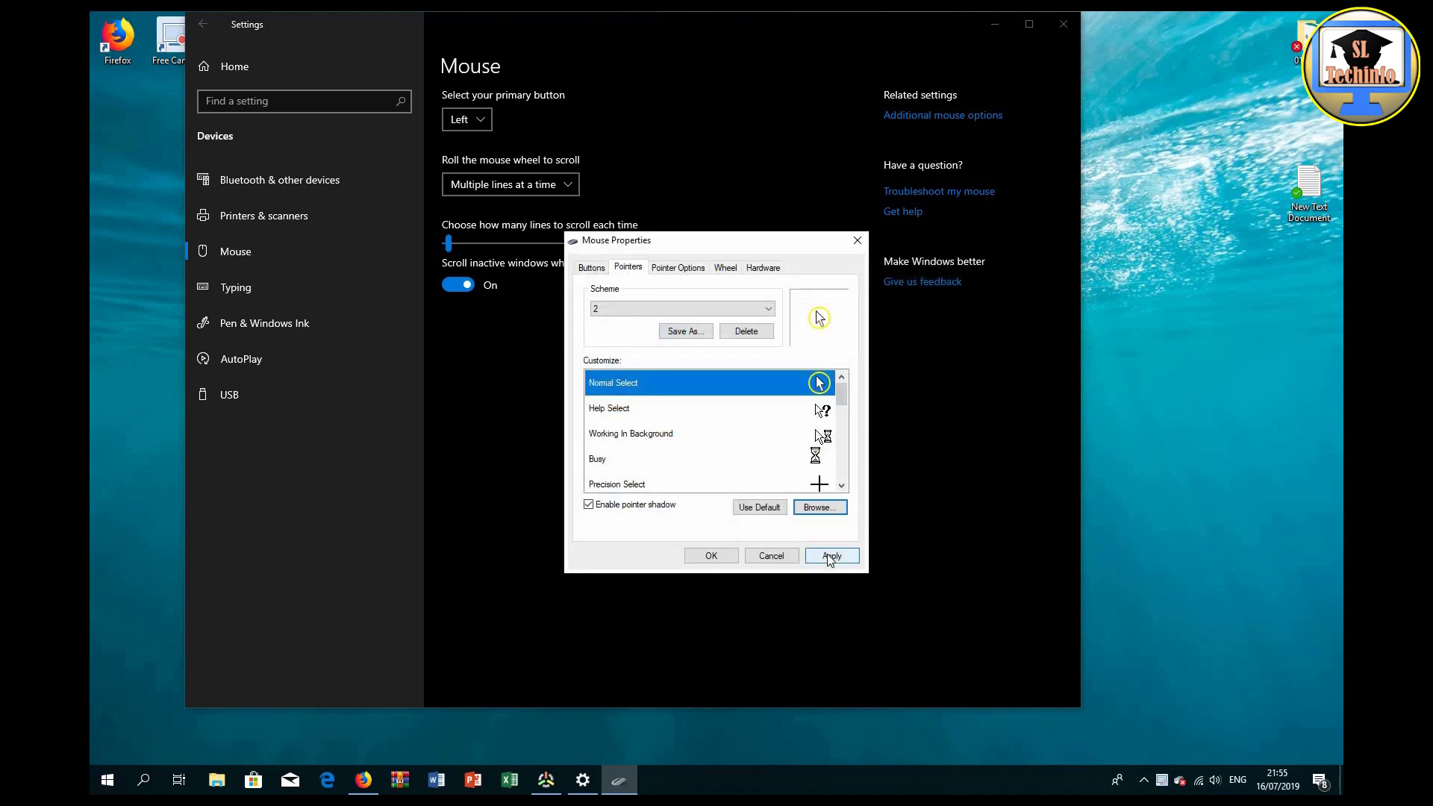
Apply the change, replace pointer scheme "2", and close Mouse Properties.
left_click(828, 558)
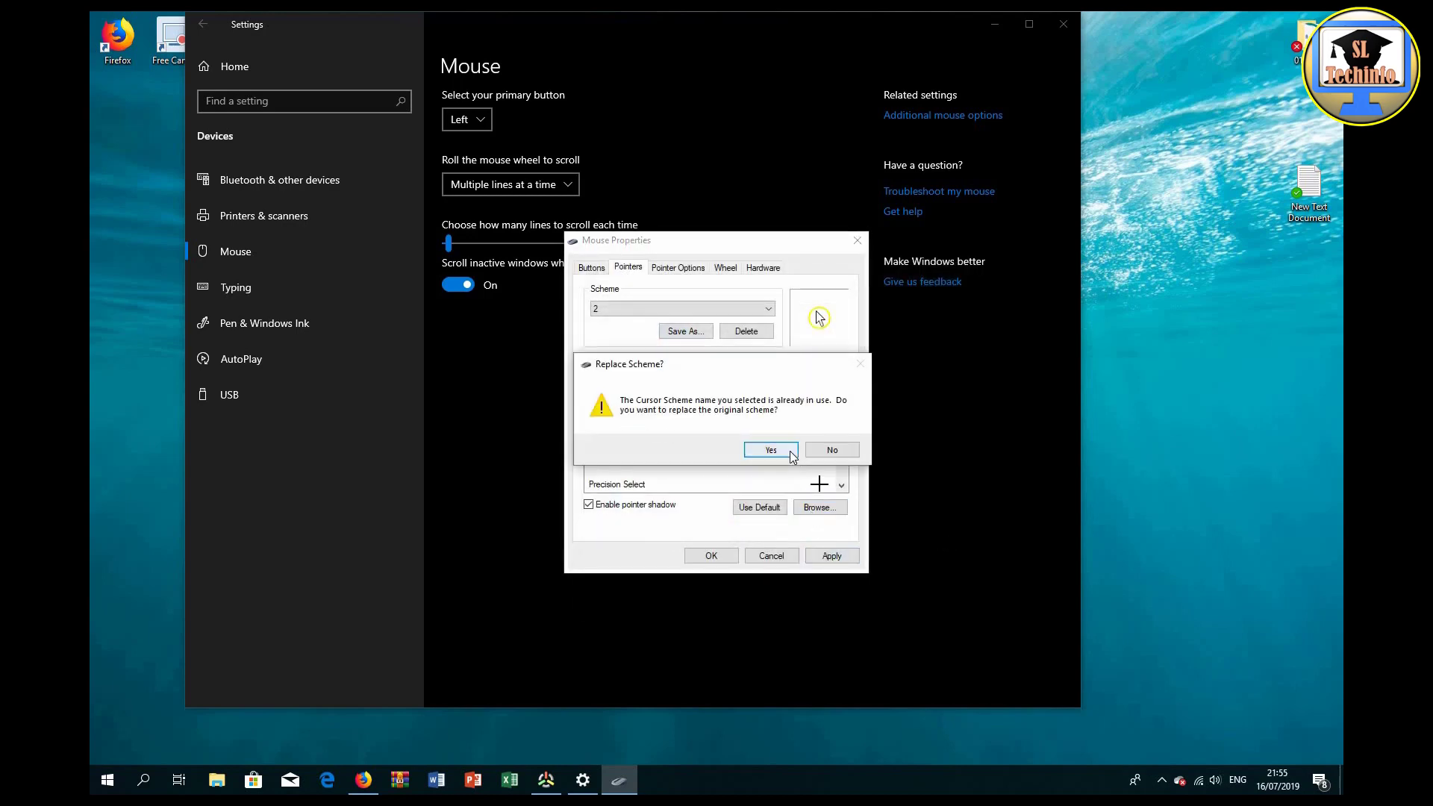
left_click(792, 454)
left_click(703, 551)
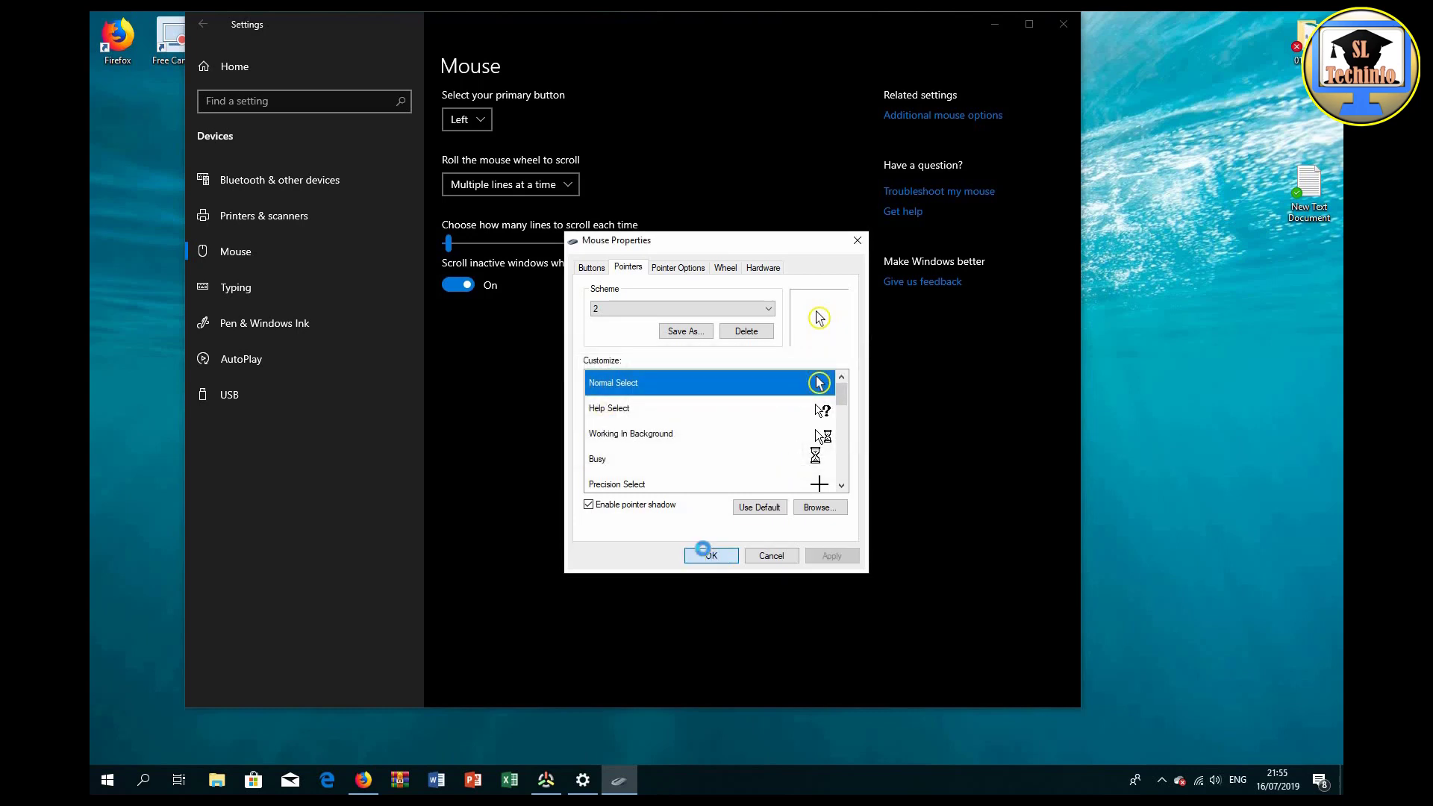